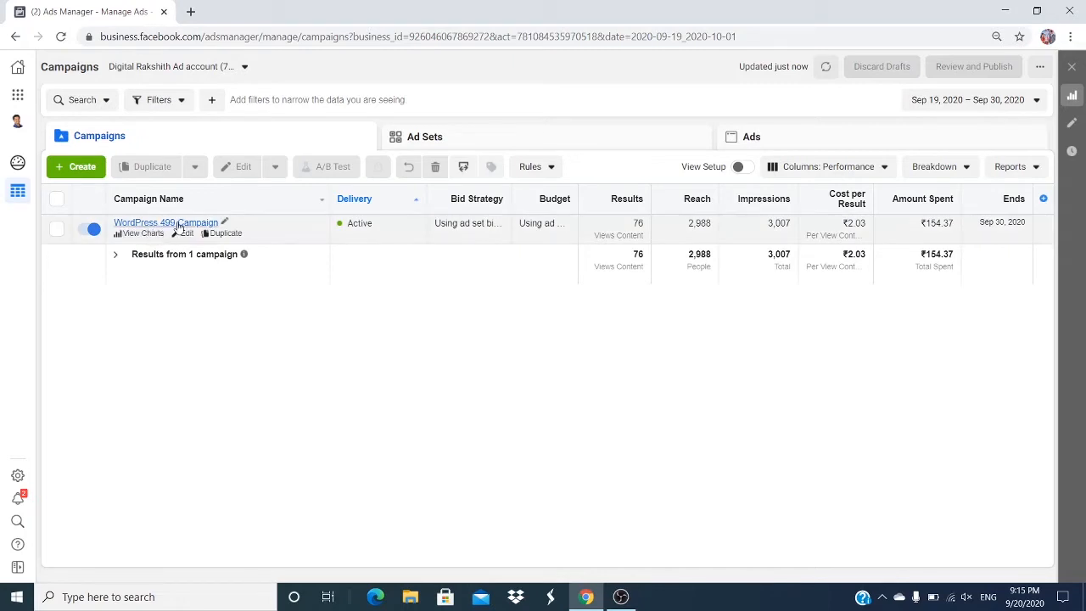
drag(352, 223, 387, 231)
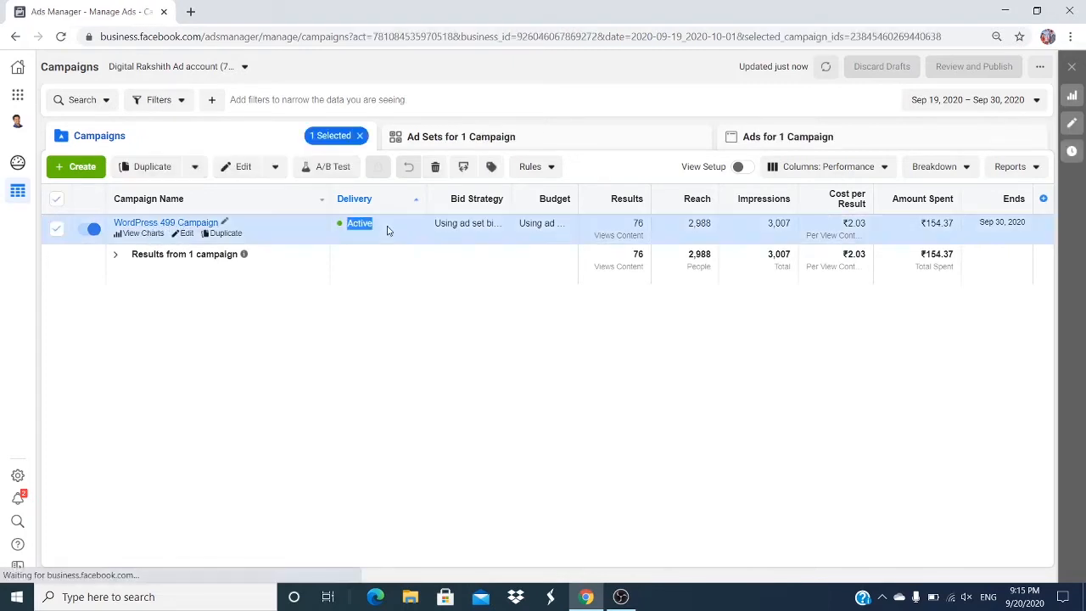
click(468, 244)
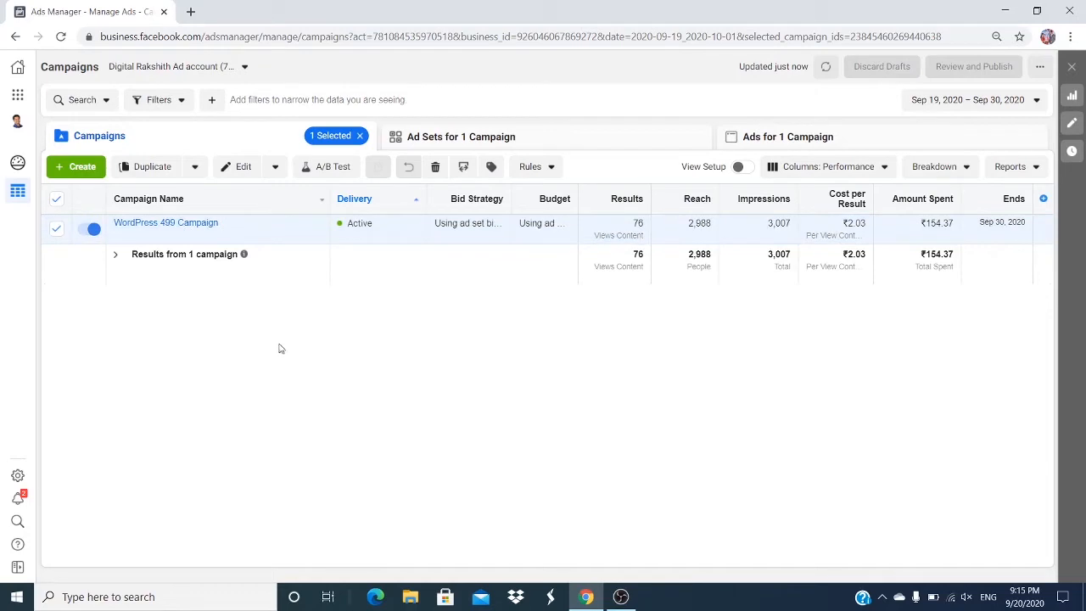
Step: Open the Audiences tool for the Digital Rakshith ad account
click(17, 97)
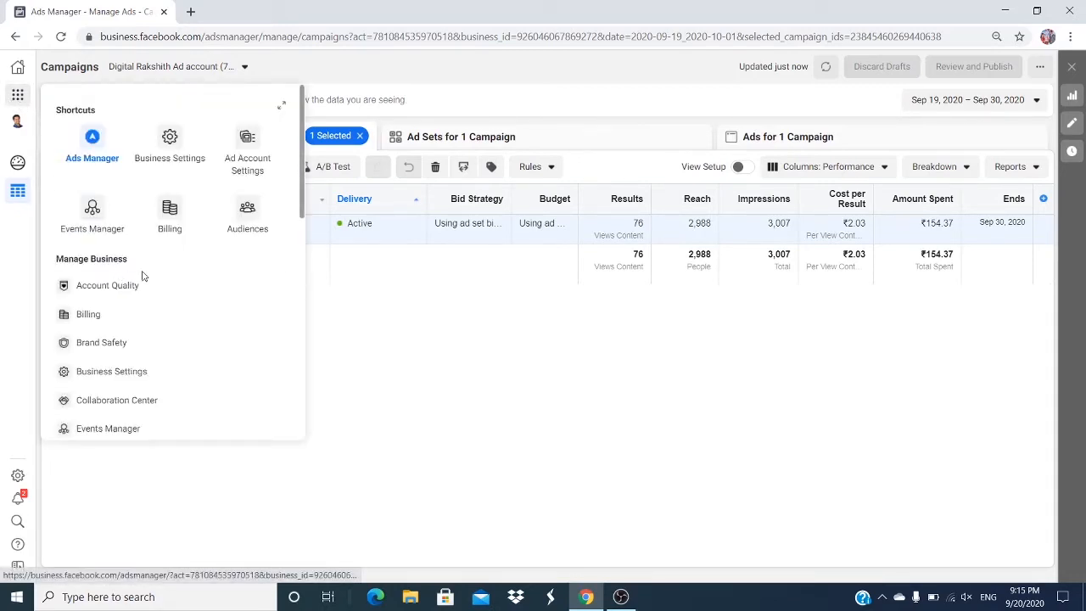
scroll(142, 275, down, 3)
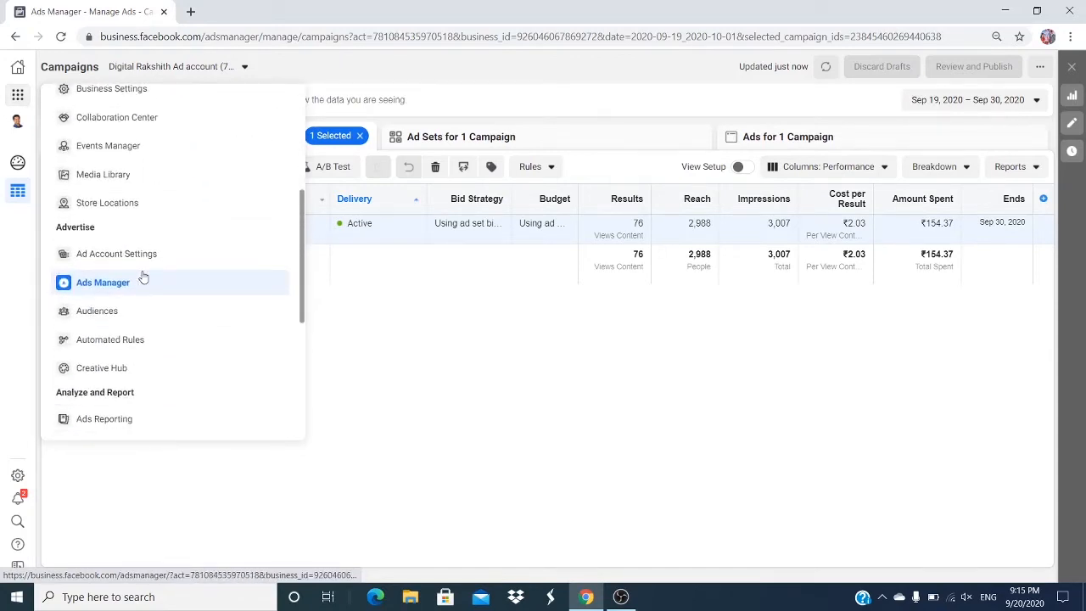
scroll(142, 275, down, 4)
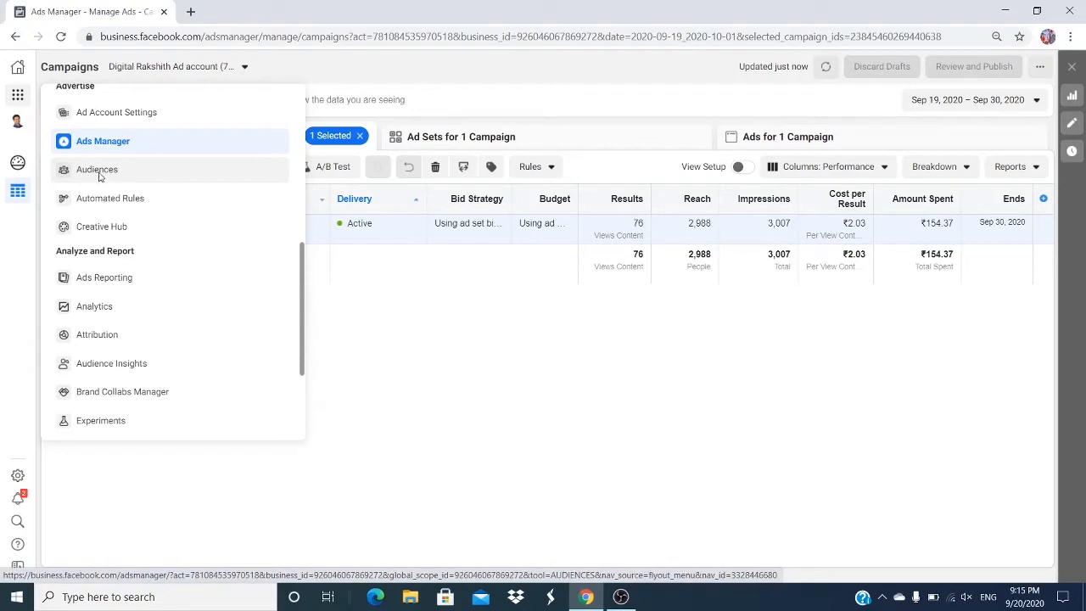
click(97, 171)
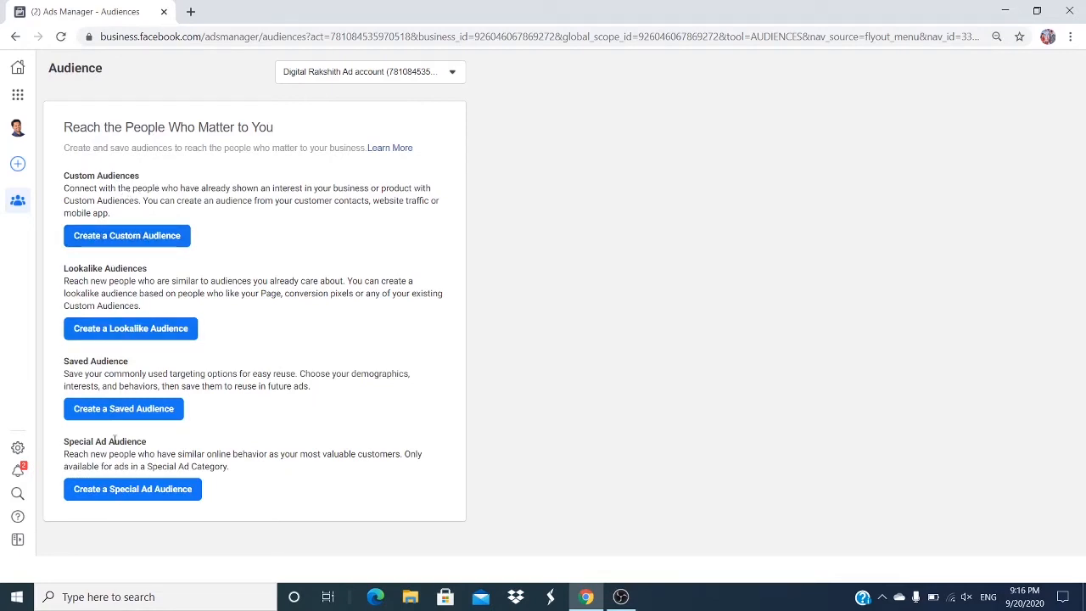
Step: Start a video-based custom audience and set its engagement to people who completed or viewed at least 15 seconds of the video (ThruPlay)
click(136, 241)
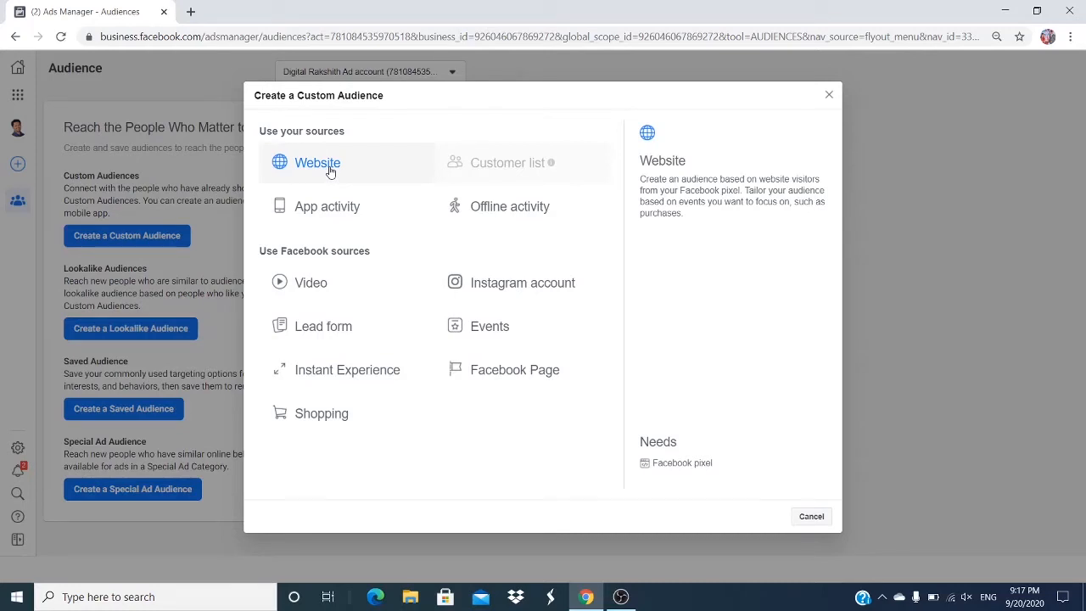
click(321, 285)
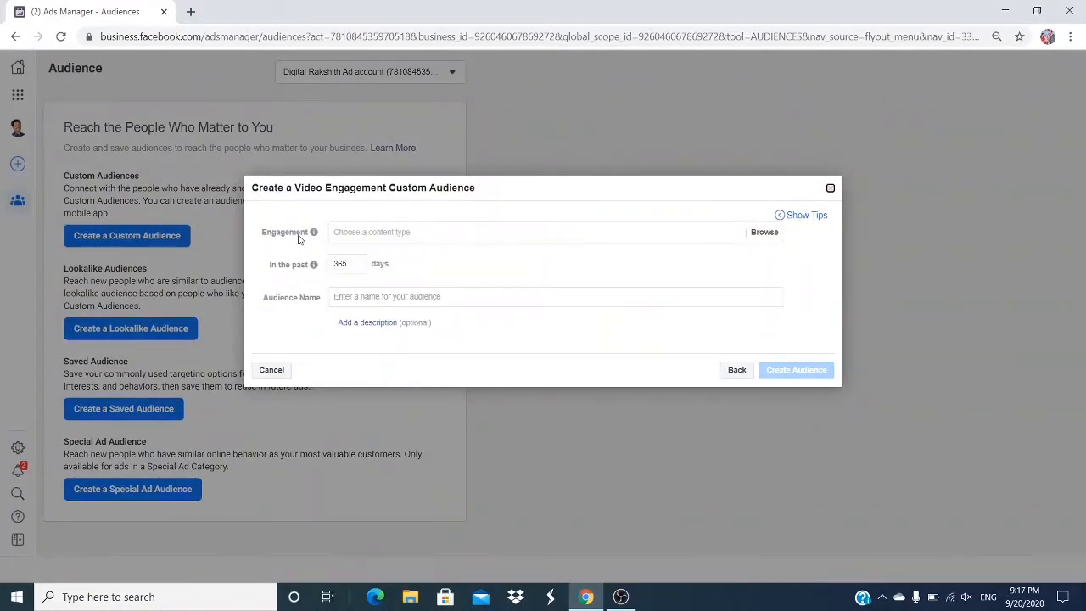
mouse_move(313, 232)
click(549, 232)
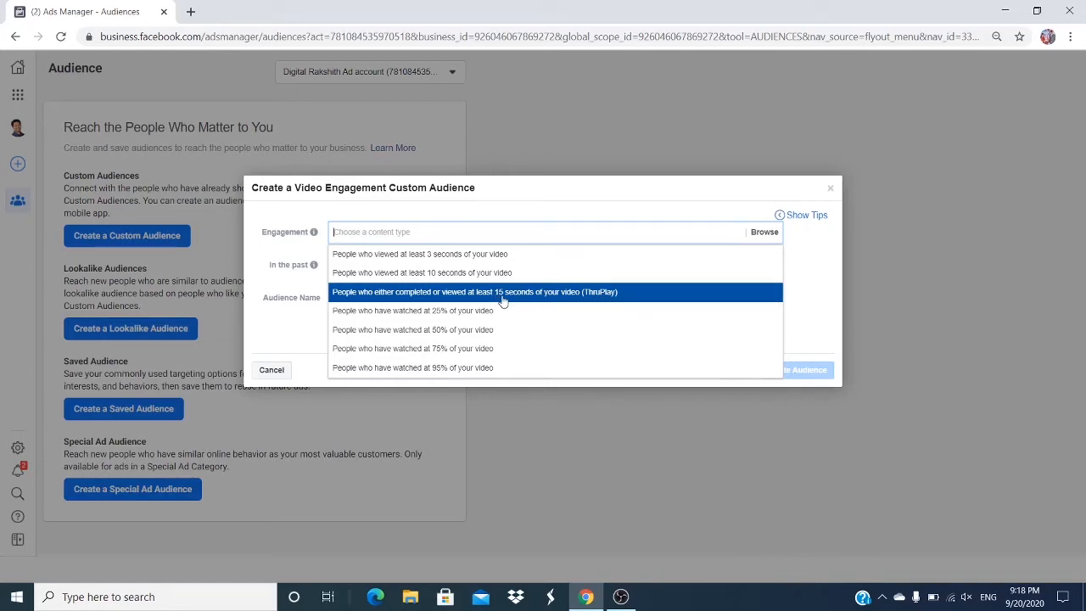
click(580, 298)
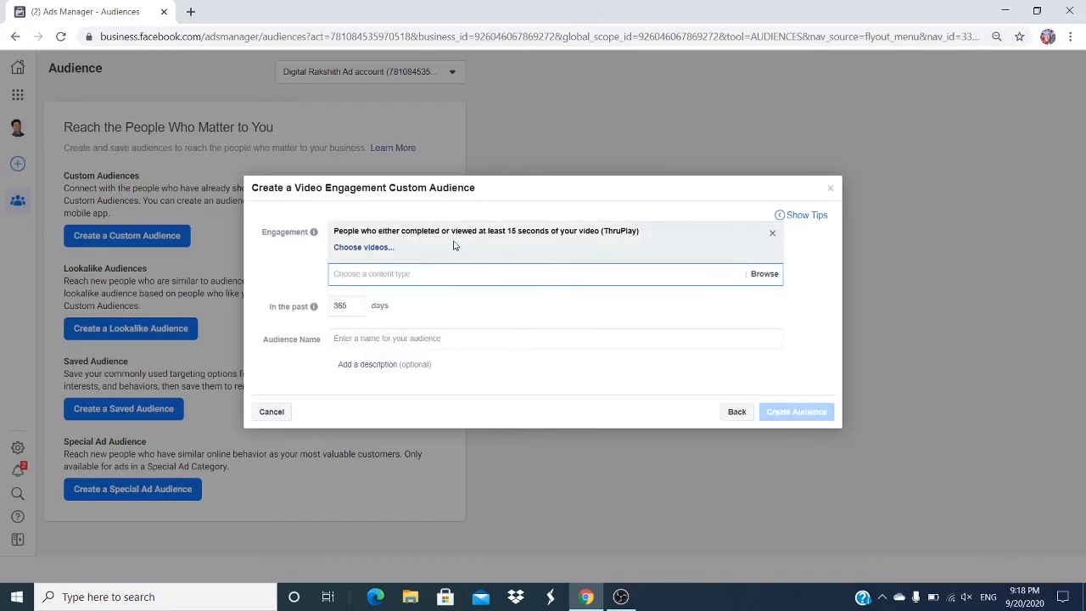
Step: Choose the Digital Rakshith page's e-commerce video uploaded Sep 19, 2020 for the ThruPlay engagement, then look over the other content types
click(371, 252)
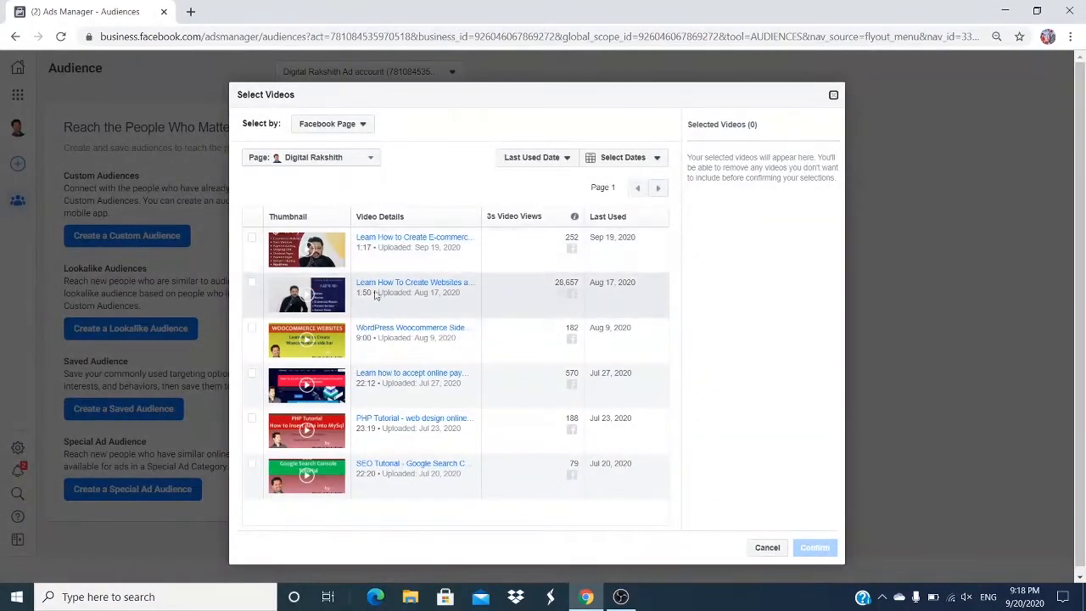
click(251, 238)
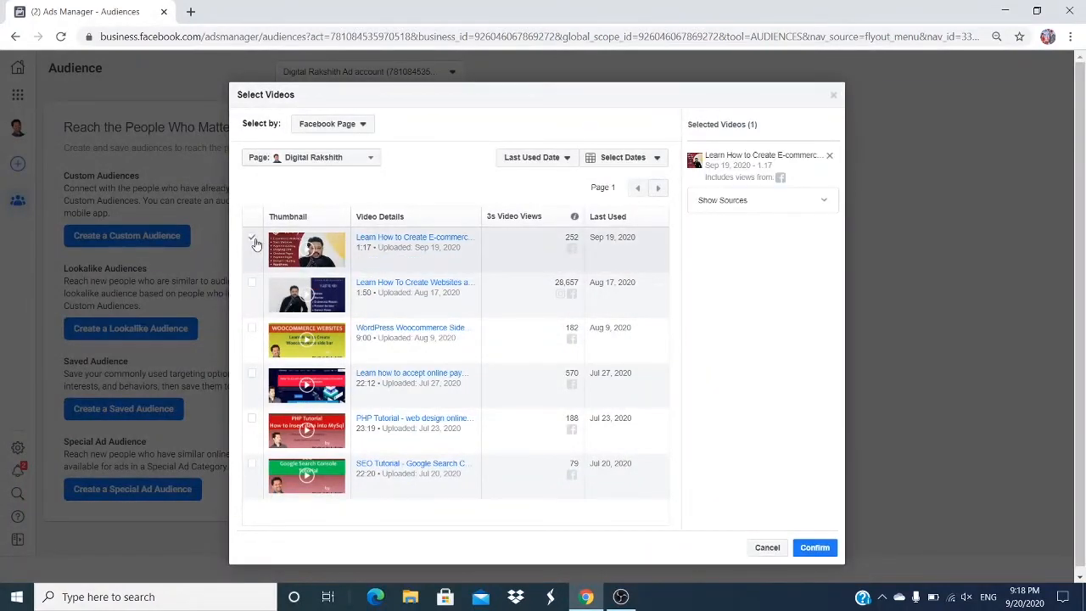
click(815, 548)
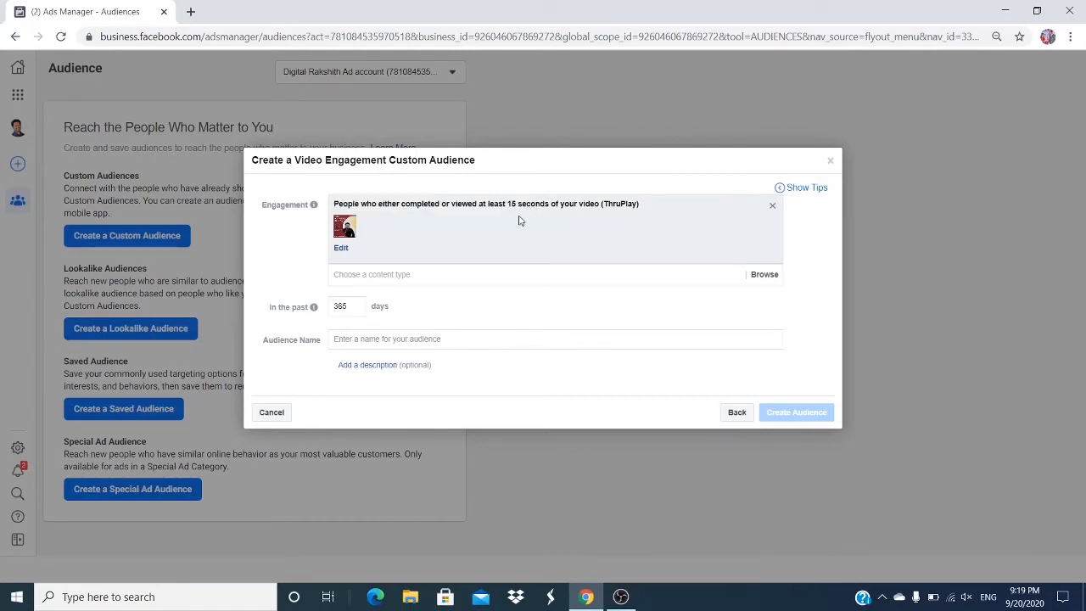
click(351, 275)
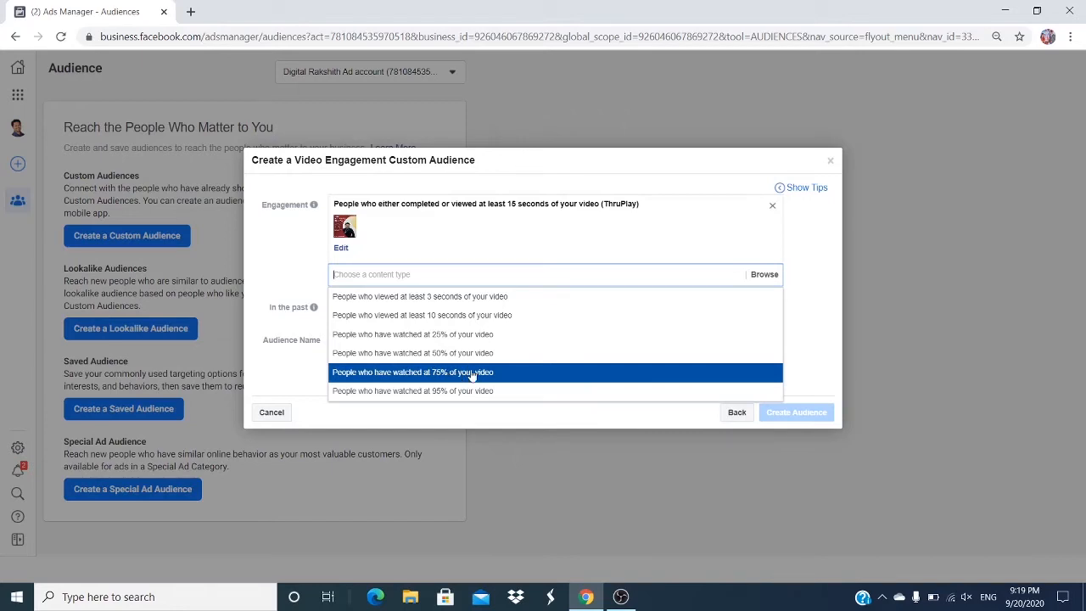
click(293, 247)
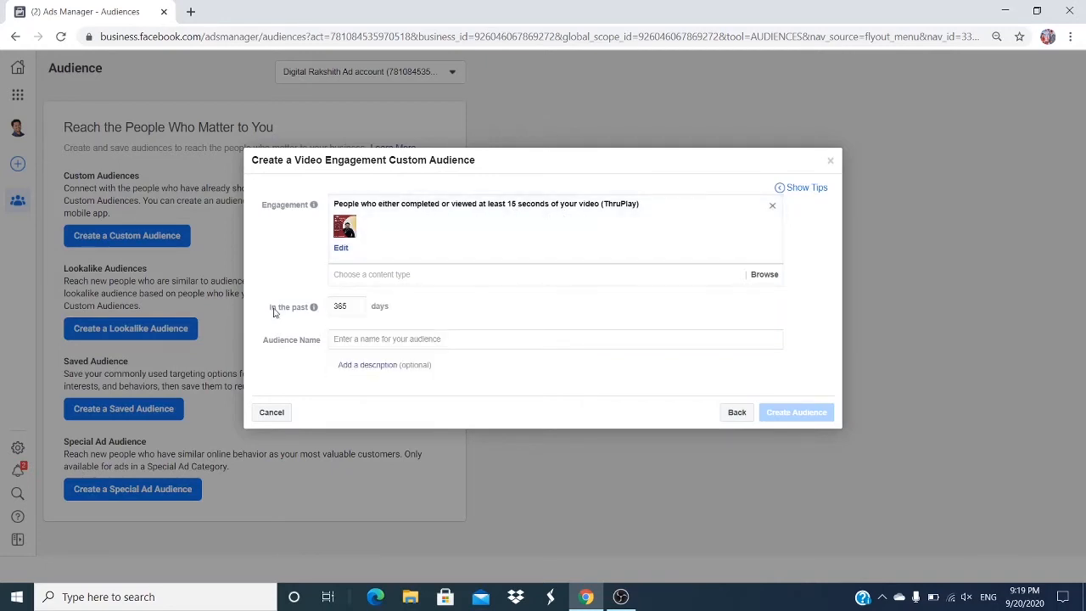
Step: Set the video audience's look-back period to the past 60 days
mouse_move(313, 307)
drag(338, 305, 332, 306)
text(60)
Step: Name the audience "People who viewed WordPress Video 15 sec" and create it
click(349, 342)
text(P)
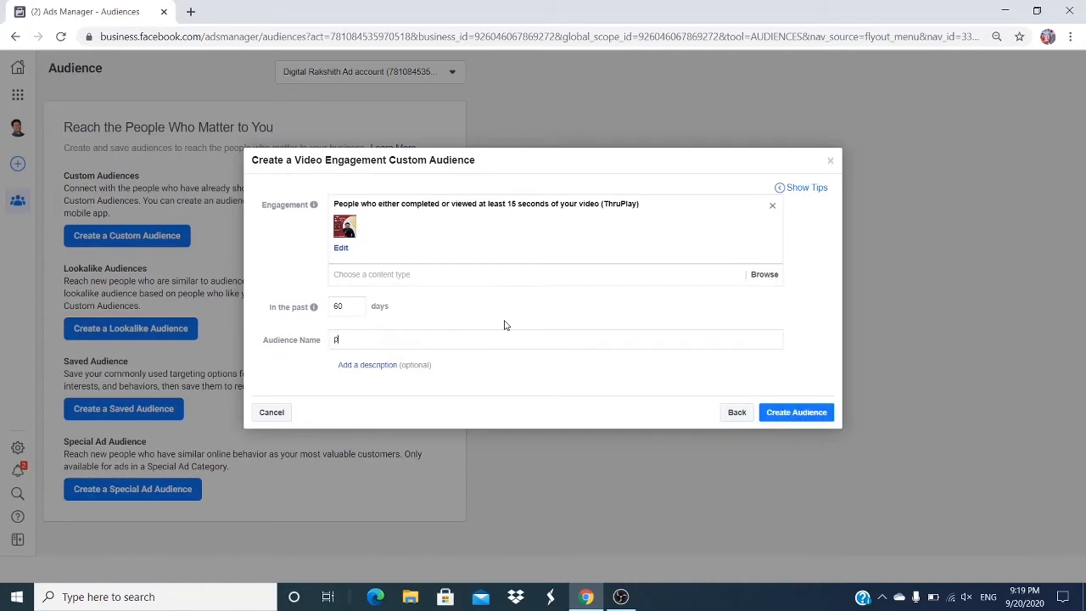
key(BackSpace)
key(BackSpace)
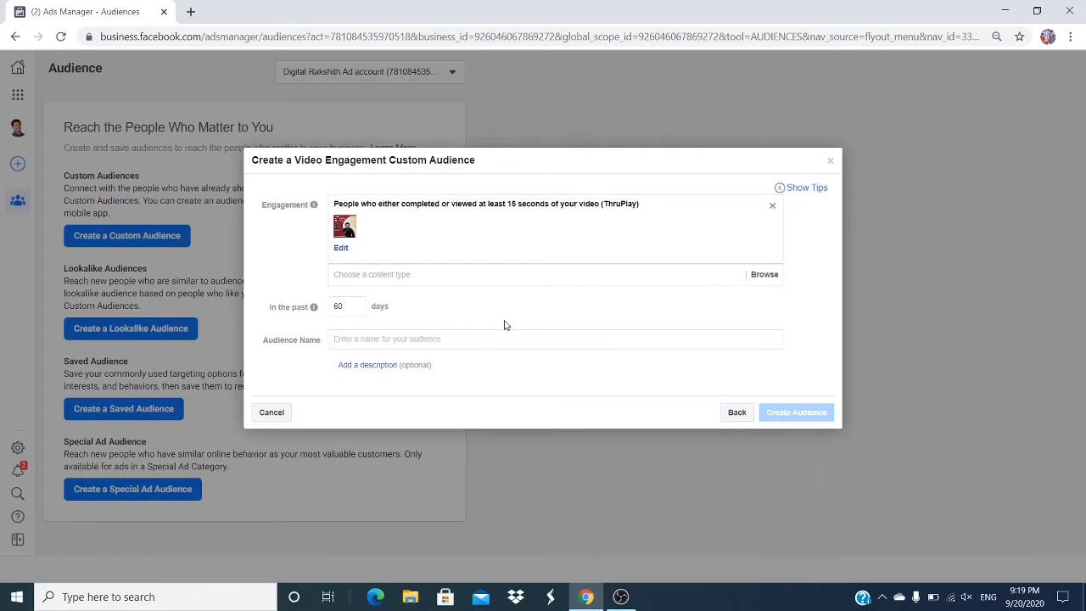
text(People who viewed WordPress Video 15 sec)
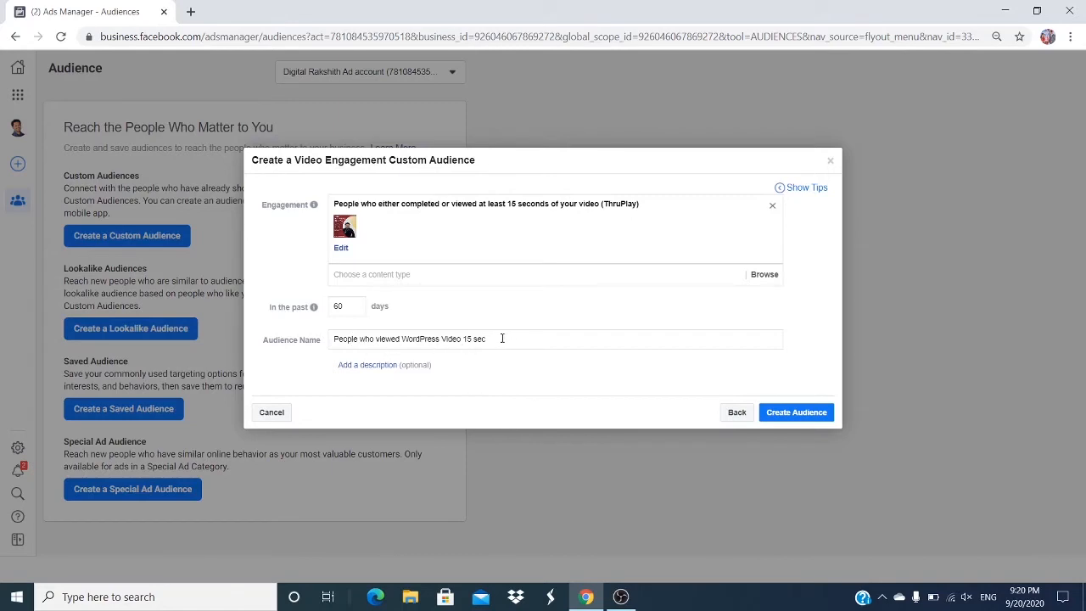
drag(498, 338, 348, 339)
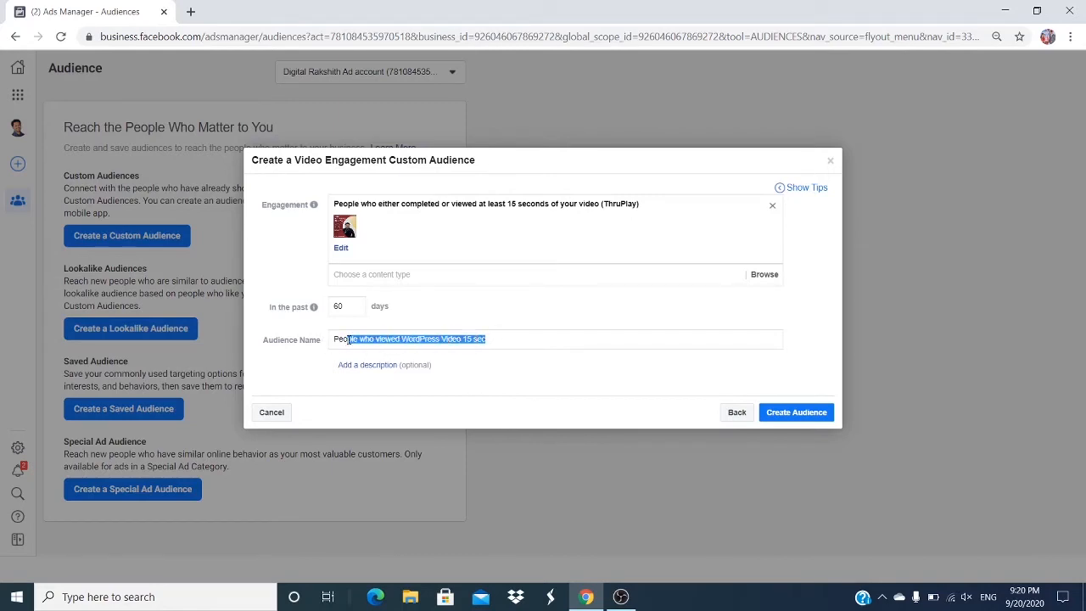
click(440, 347)
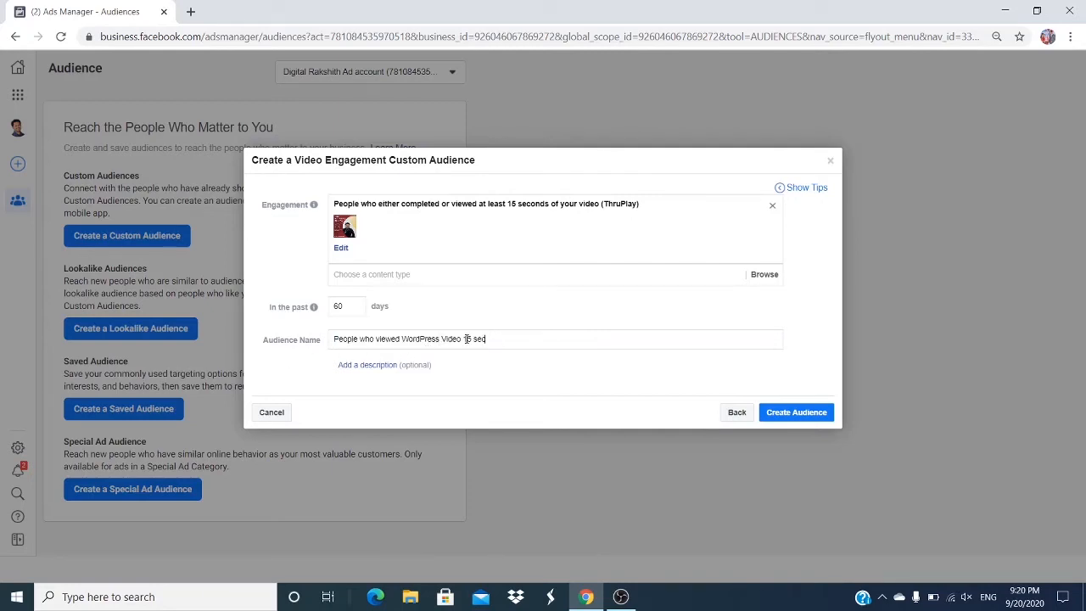
click(793, 414)
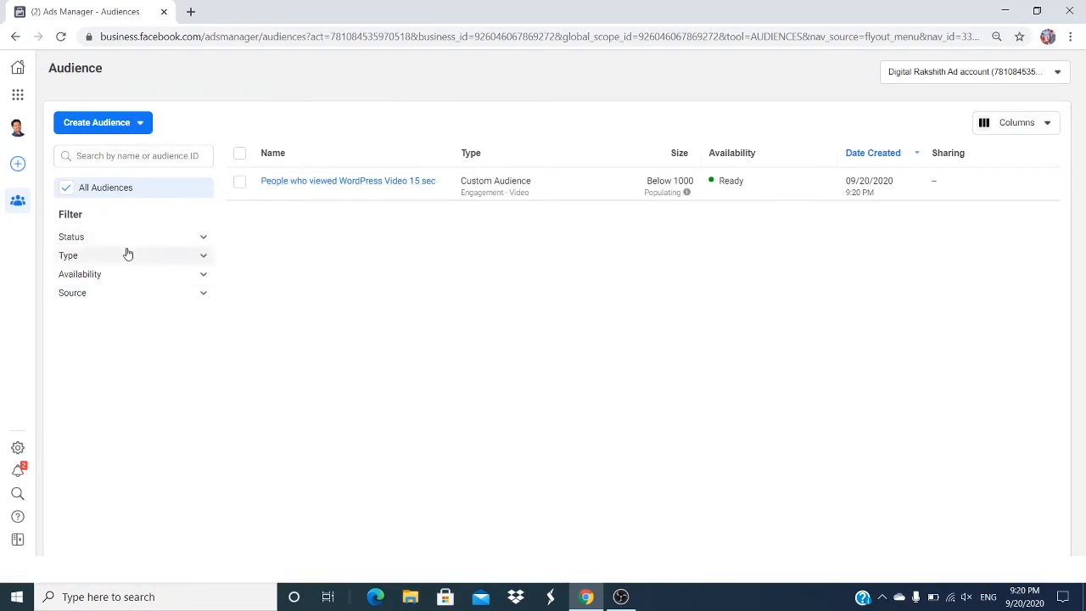
click(104, 133)
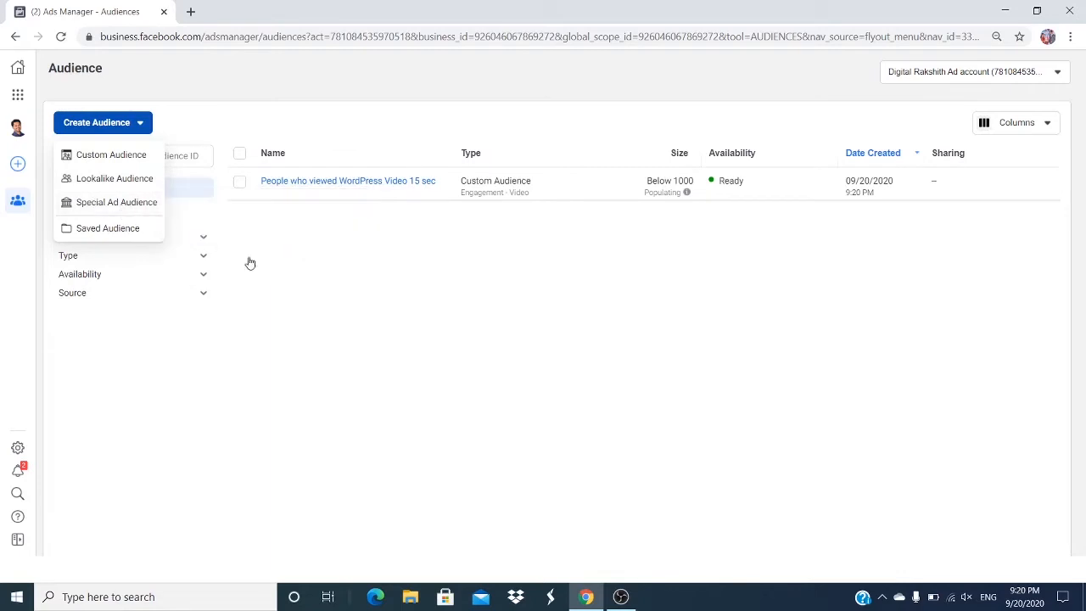
click(374, 318)
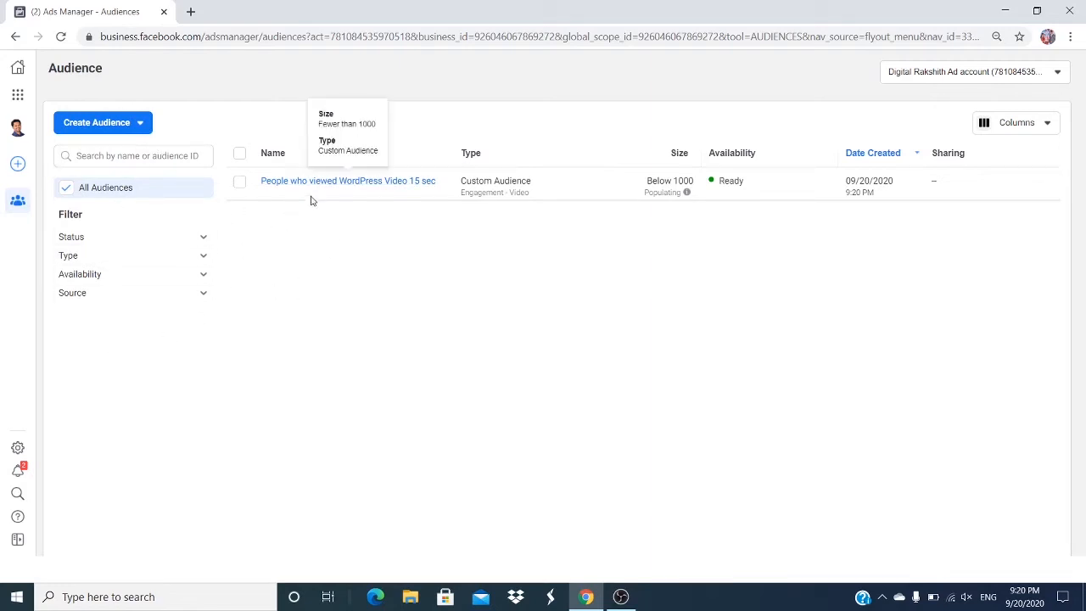
click(125, 128)
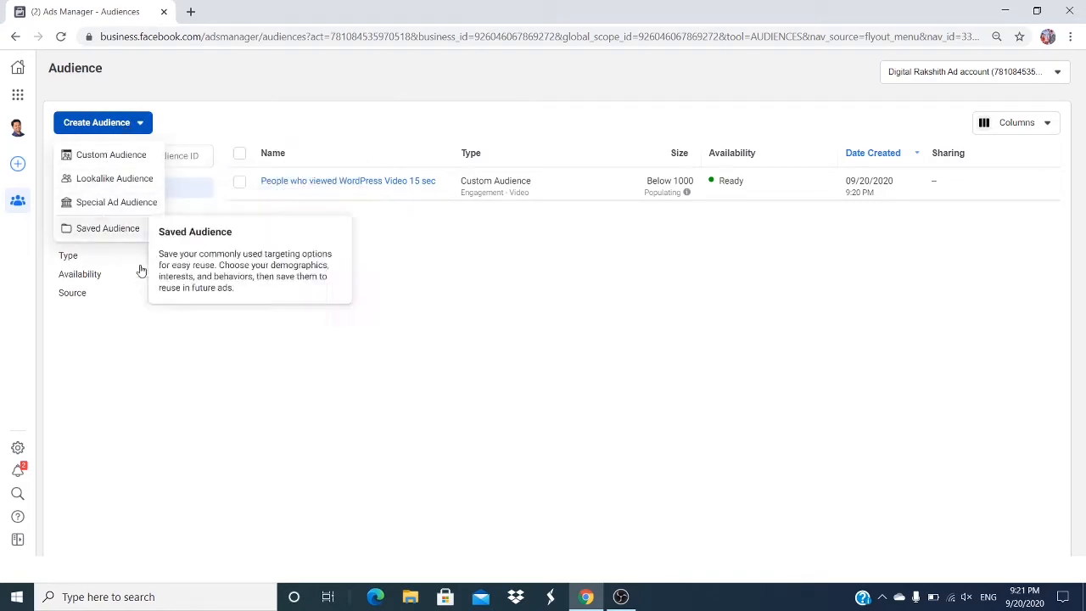
click(430, 330)
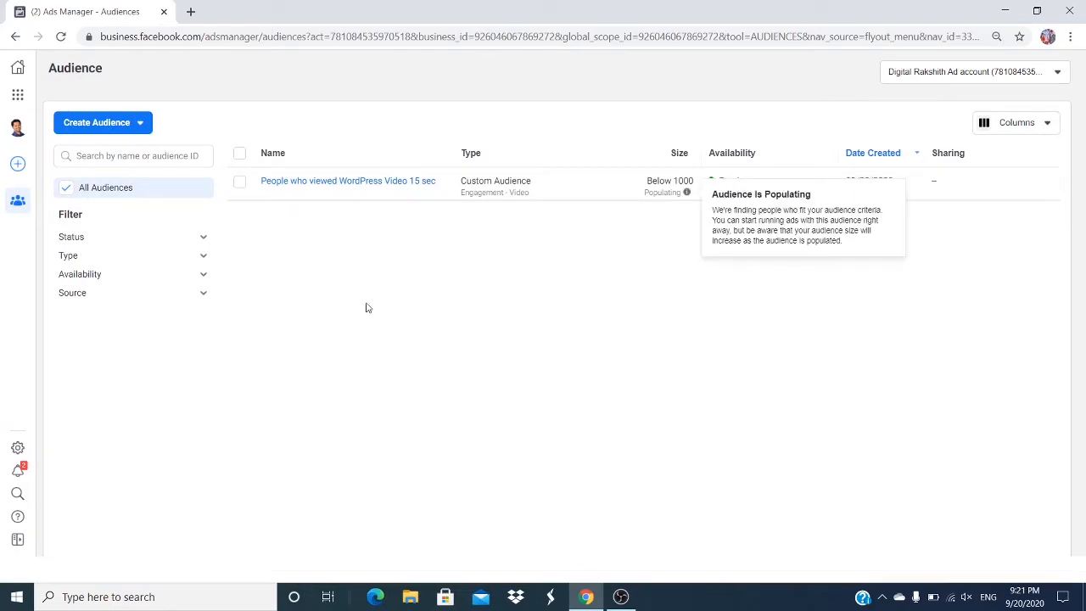
click(135, 123)
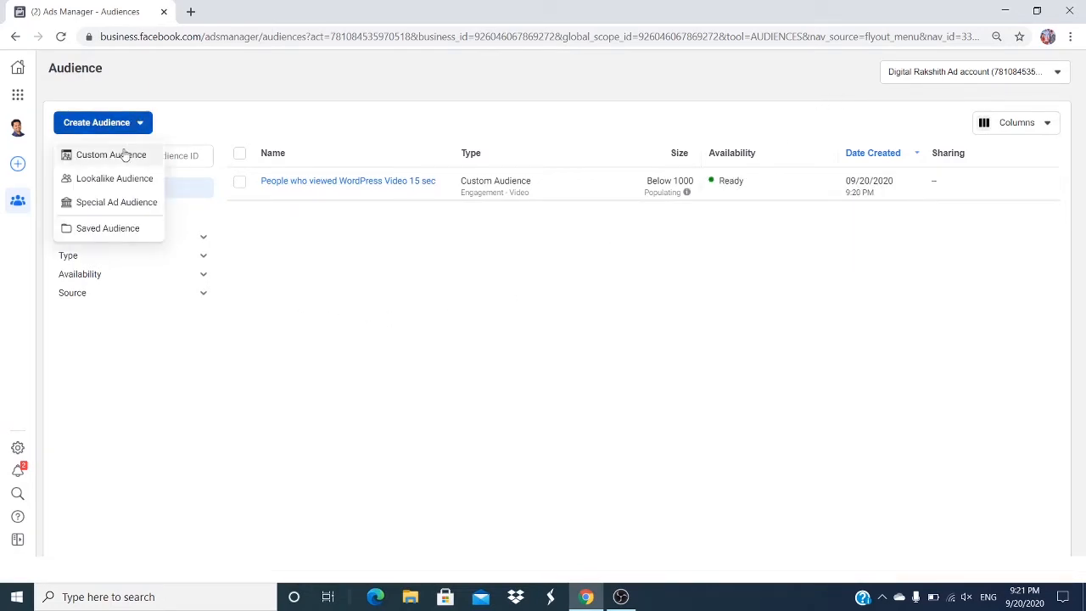
click(111, 158)
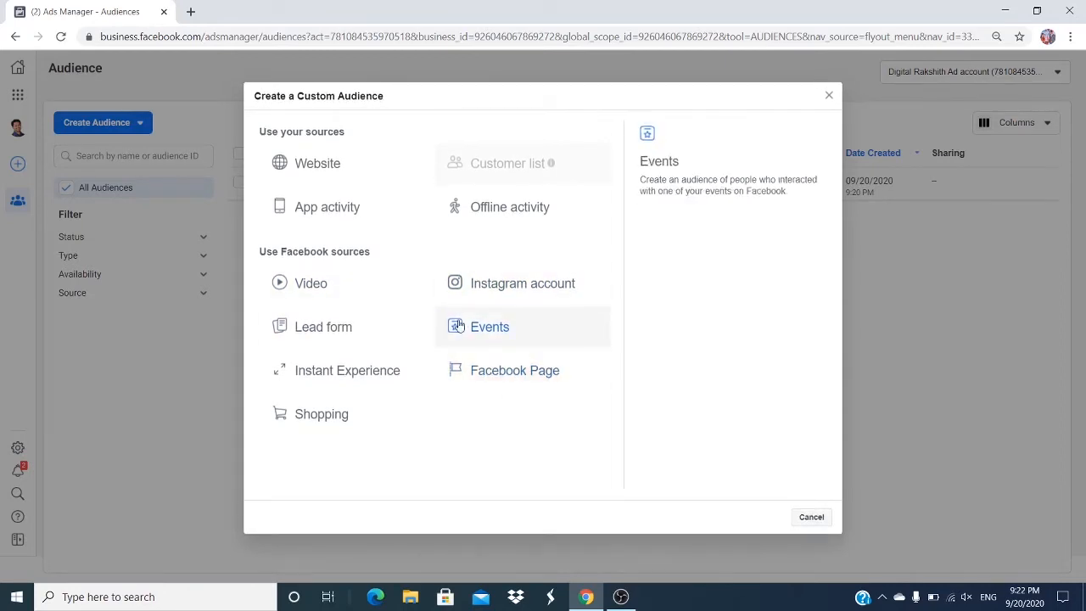
click(327, 164)
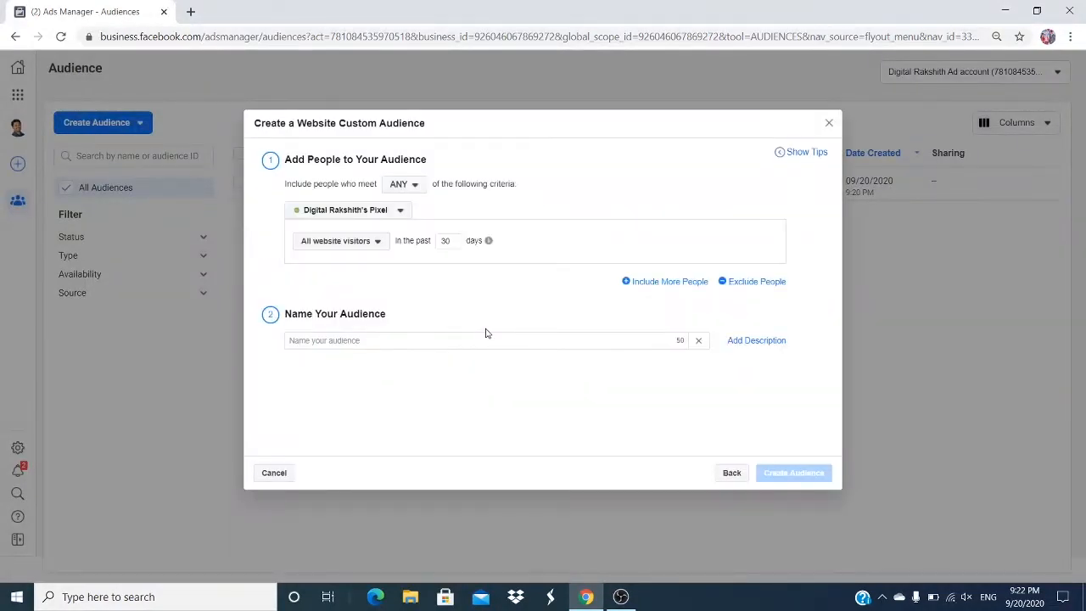
click(415, 186)
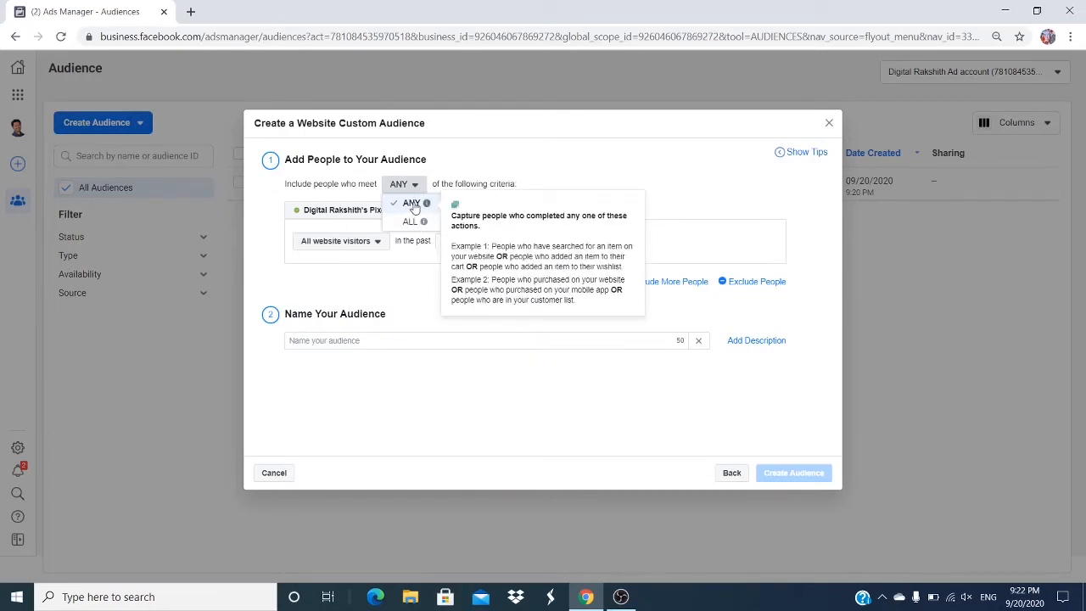
click(412, 204)
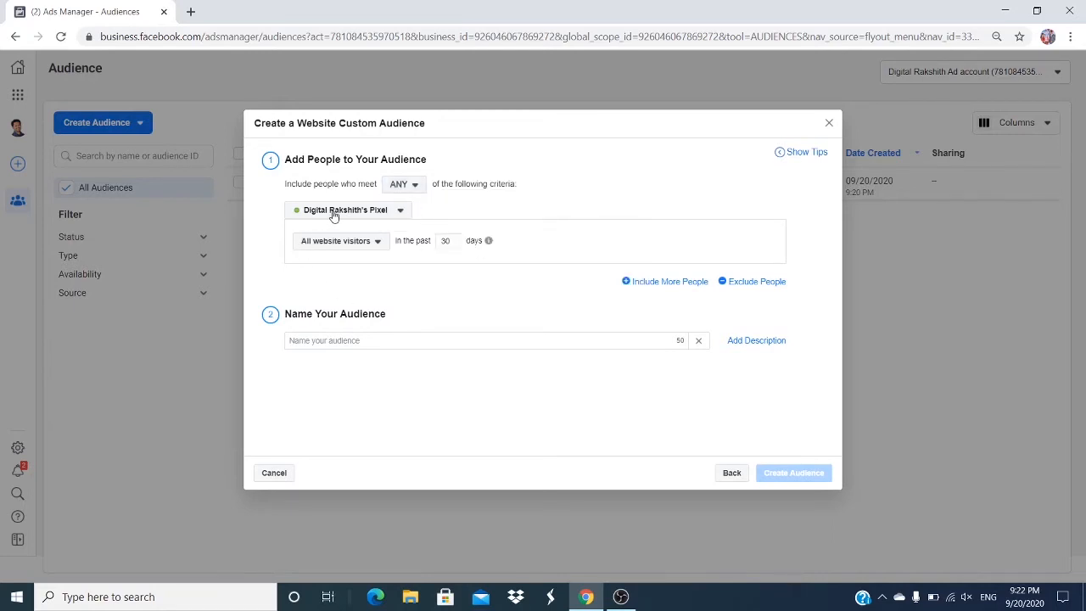
click(395, 217)
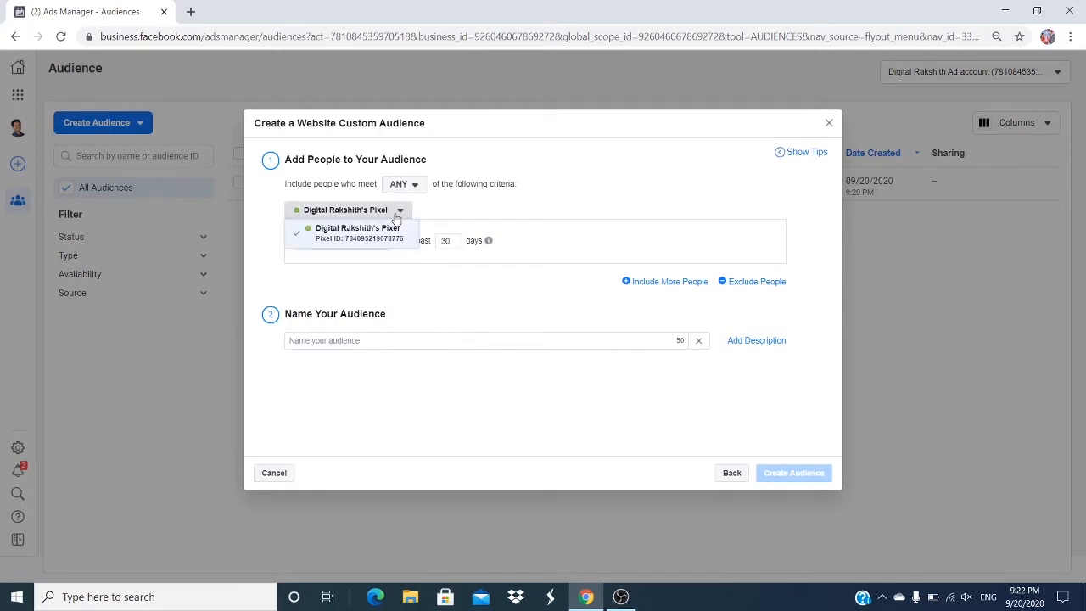
click(381, 236)
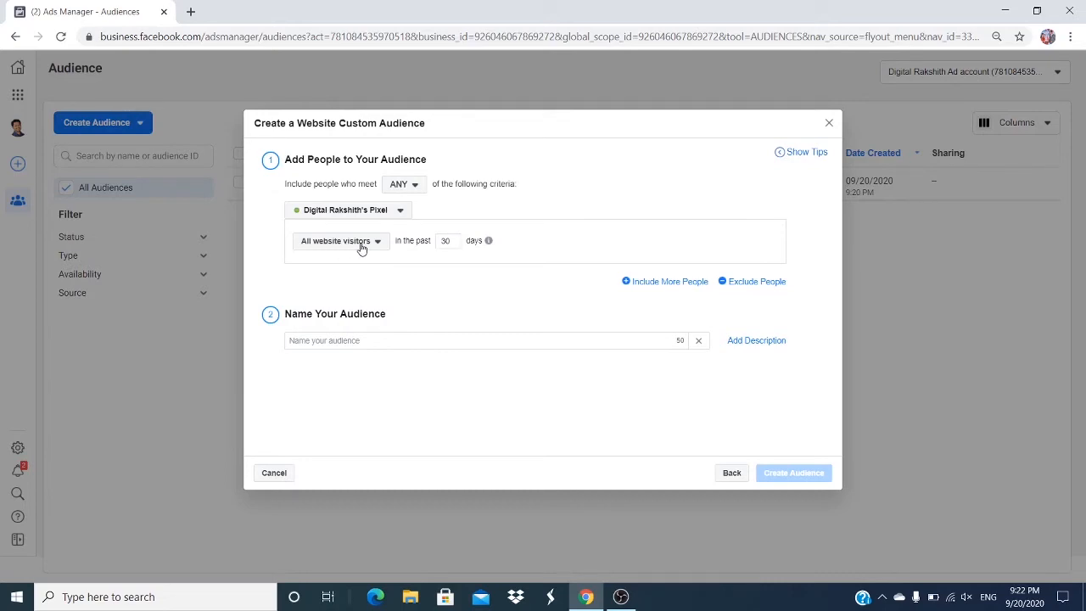
Step: Target people who visited specific web pages, with the URL condition set to equals
drag(451, 242, 442, 250)
click(441, 254)
click(376, 244)
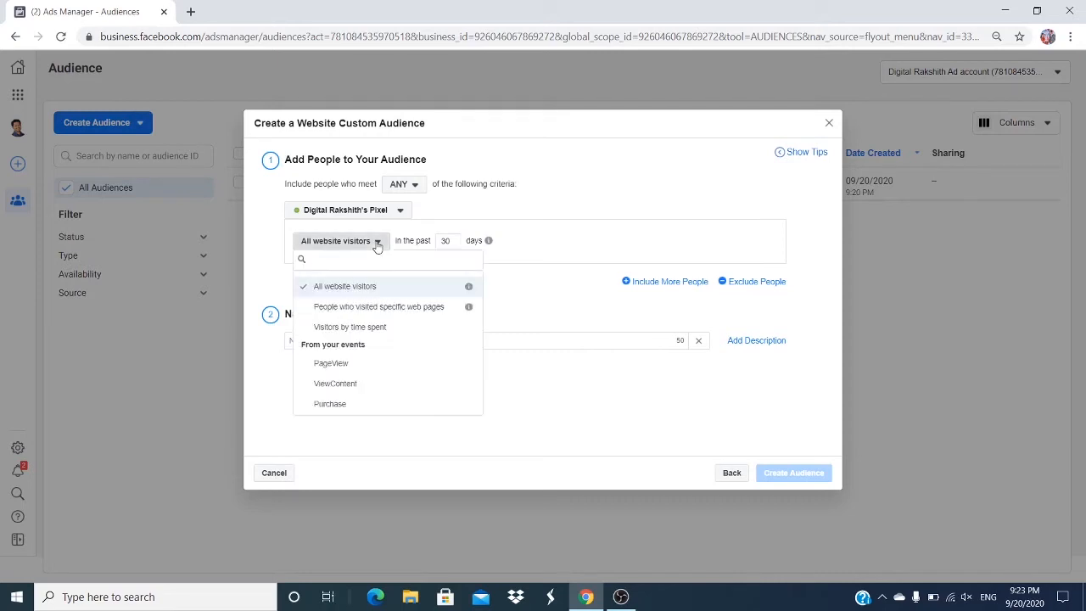
click(410, 313)
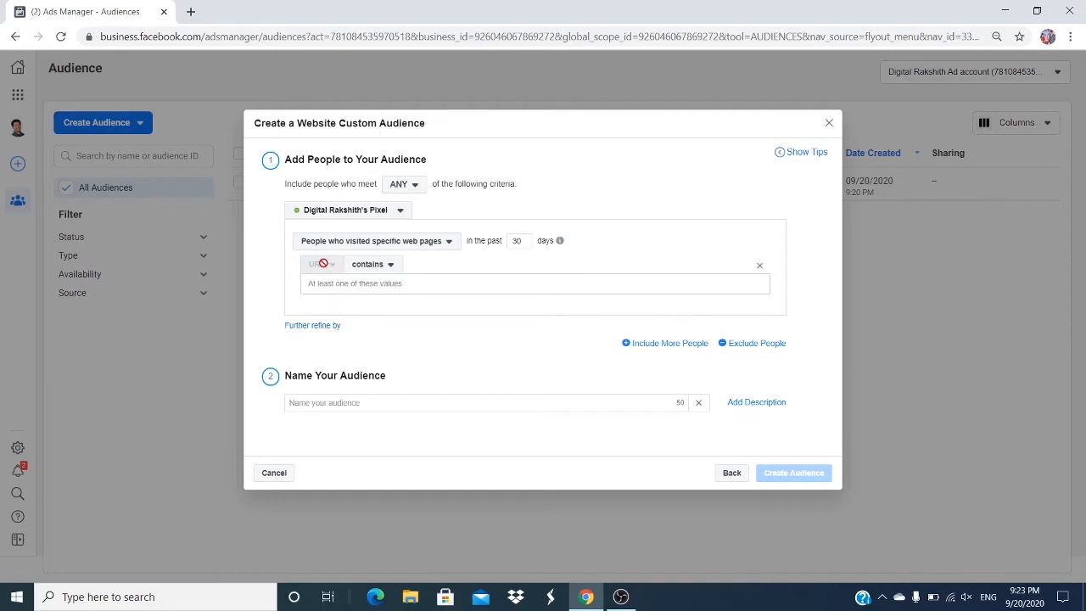
click(387, 266)
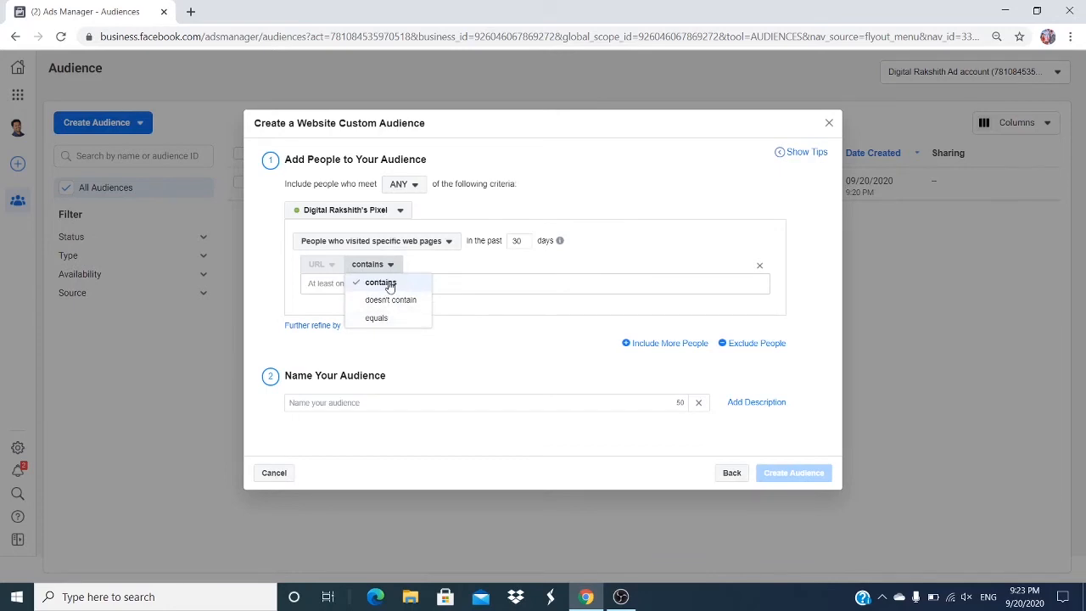
click(381, 319)
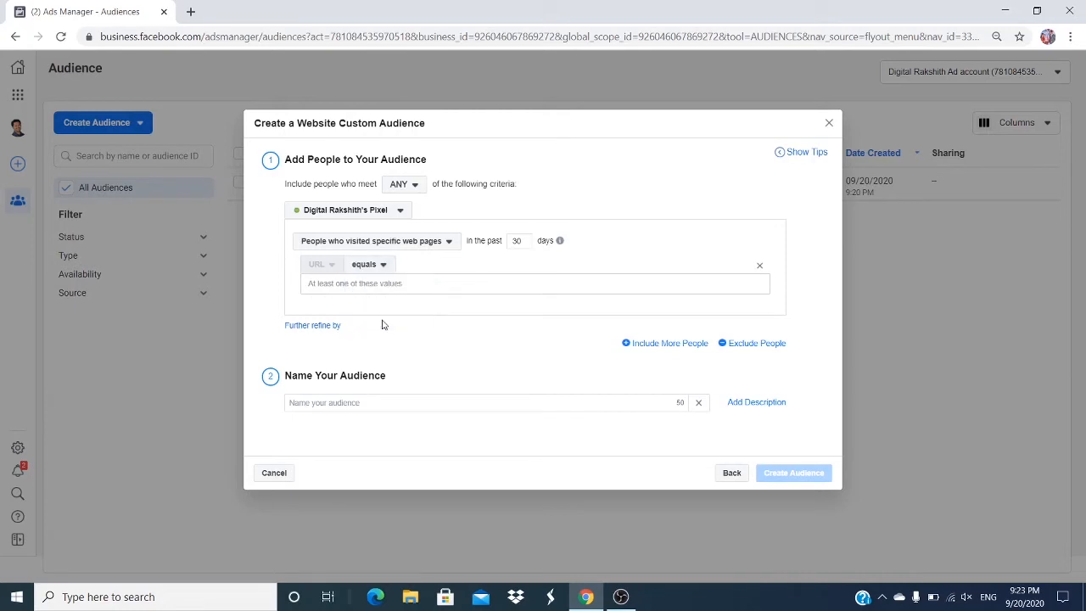
Step: Open digitalrakshith.com/buy-online-wordpress-course/ in a new browser tab and look over the course page
click(191, 12)
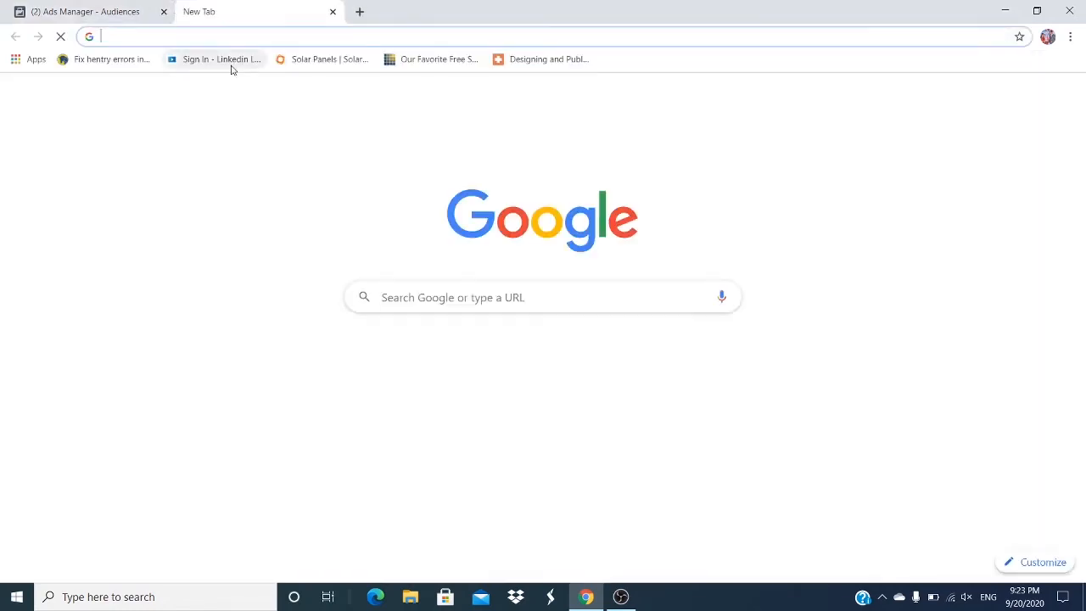
text(digitalrakshith.com)
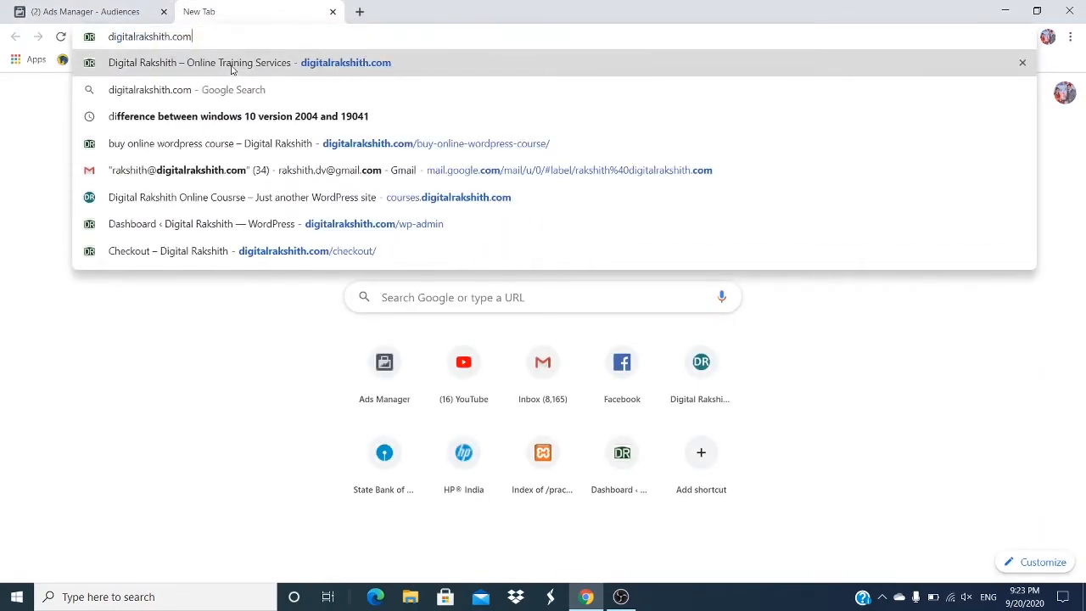
text(/b)
key(Right)
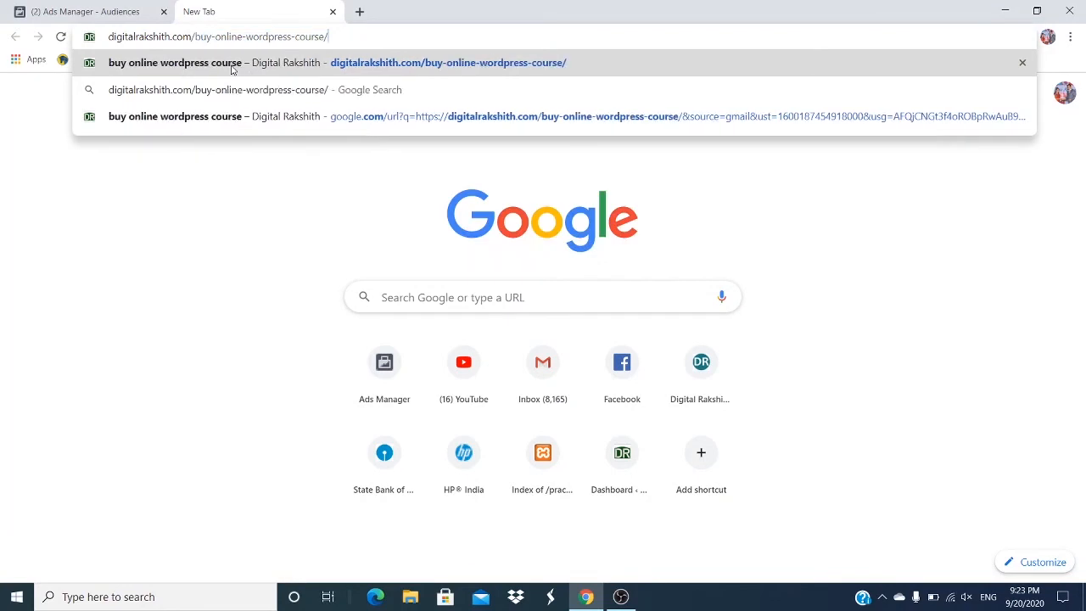
click(288, 64)
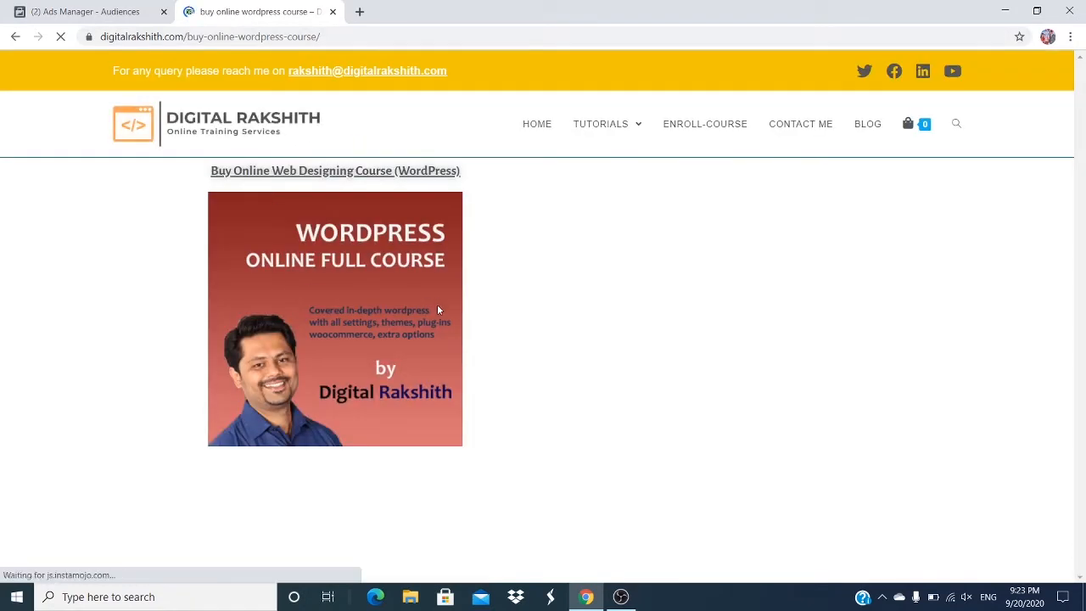
scroll(507, 438, down, 3)
scroll(506, 438, up, 3)
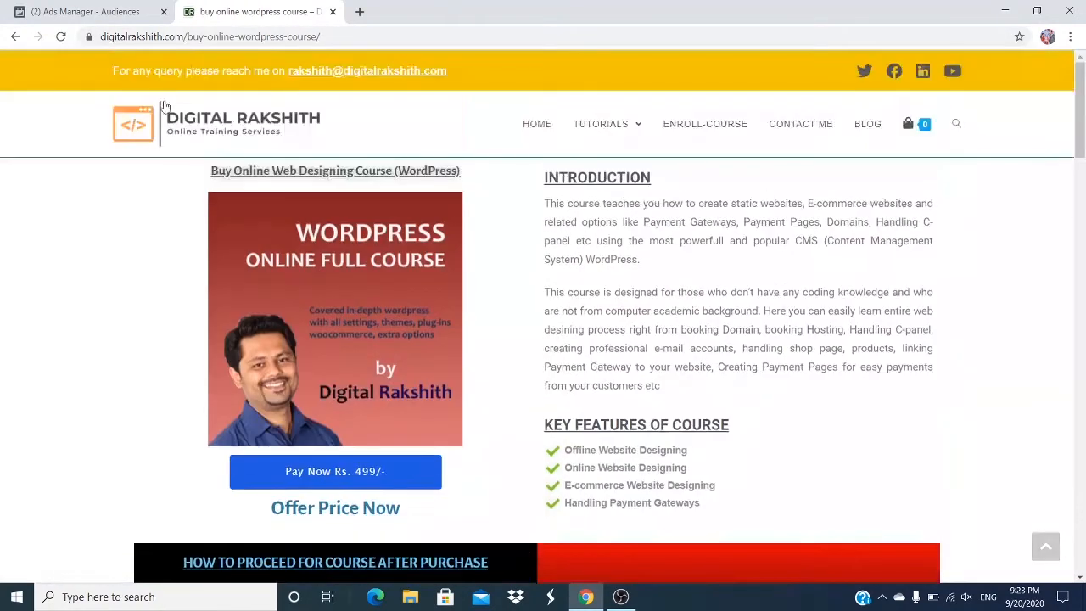
scroll(538, 443, down, 1)
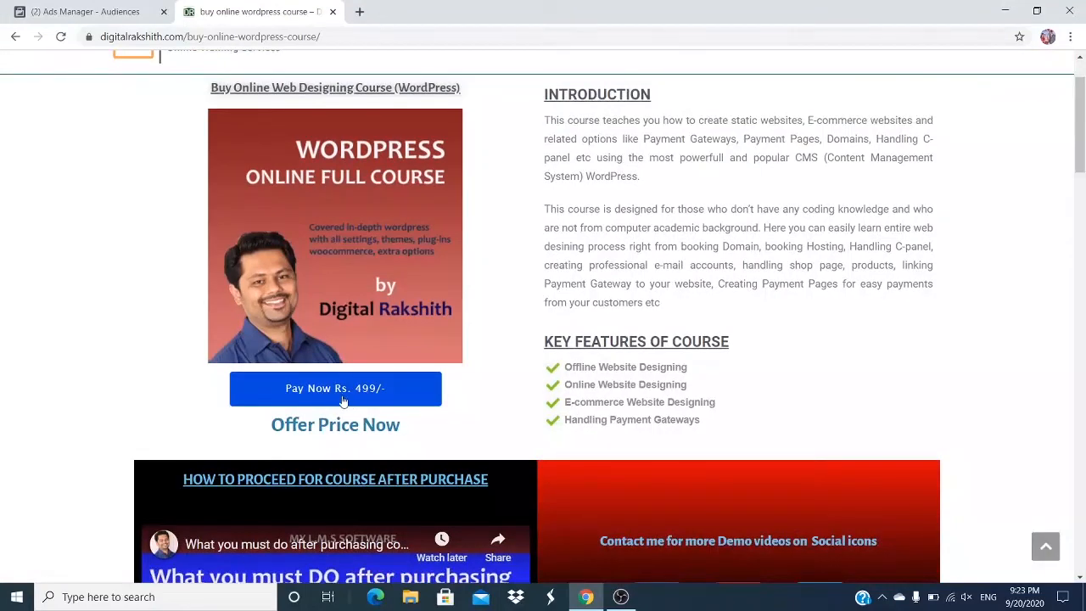
scroll(488, 384, up, 1)
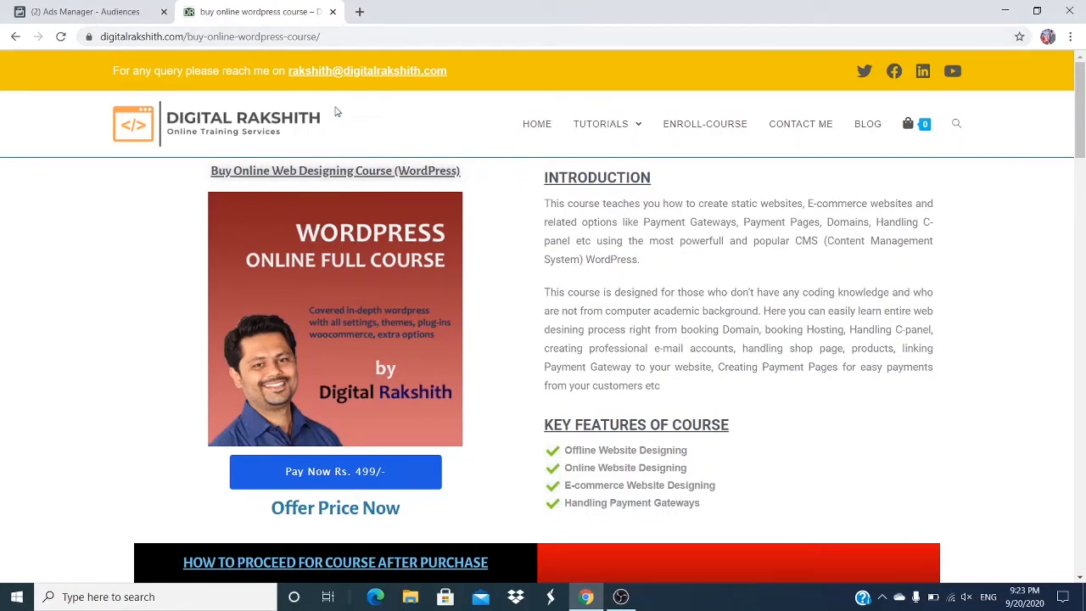
Step: Copy the WordPress course page's full address and enter it as the URL value of the website audience
drag(330, 35, 101, 36)
key(ctrl+c)
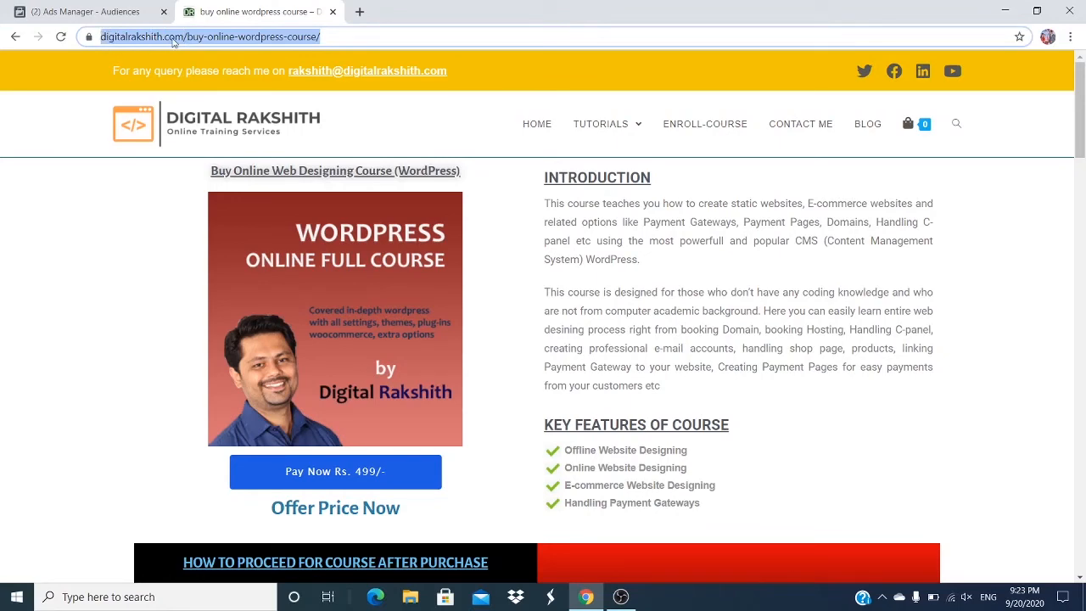
click(112, 13)
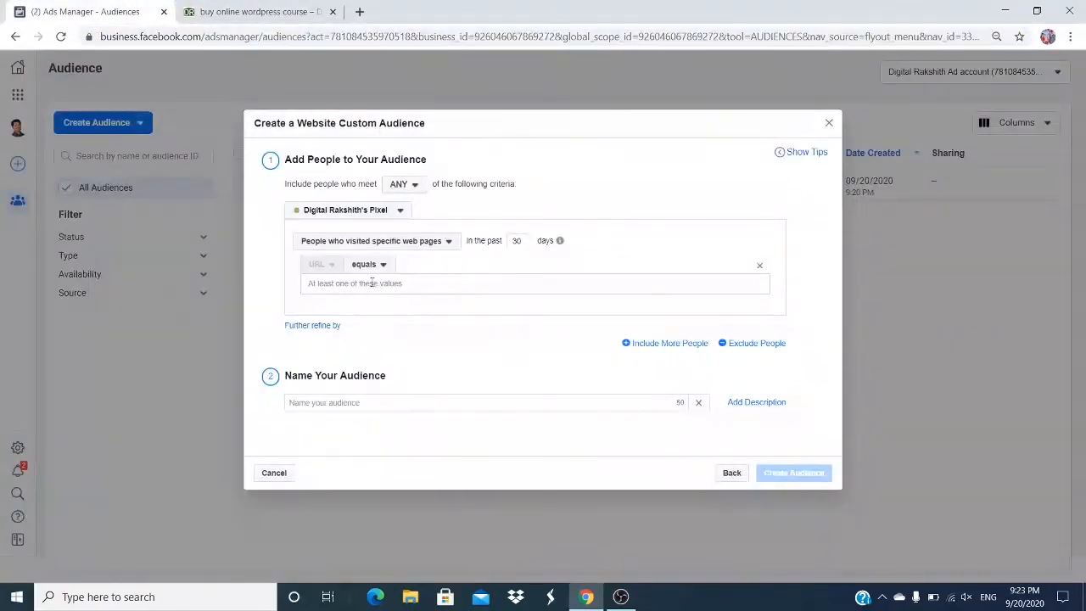
click(343, 287)
key(ctrl+v)
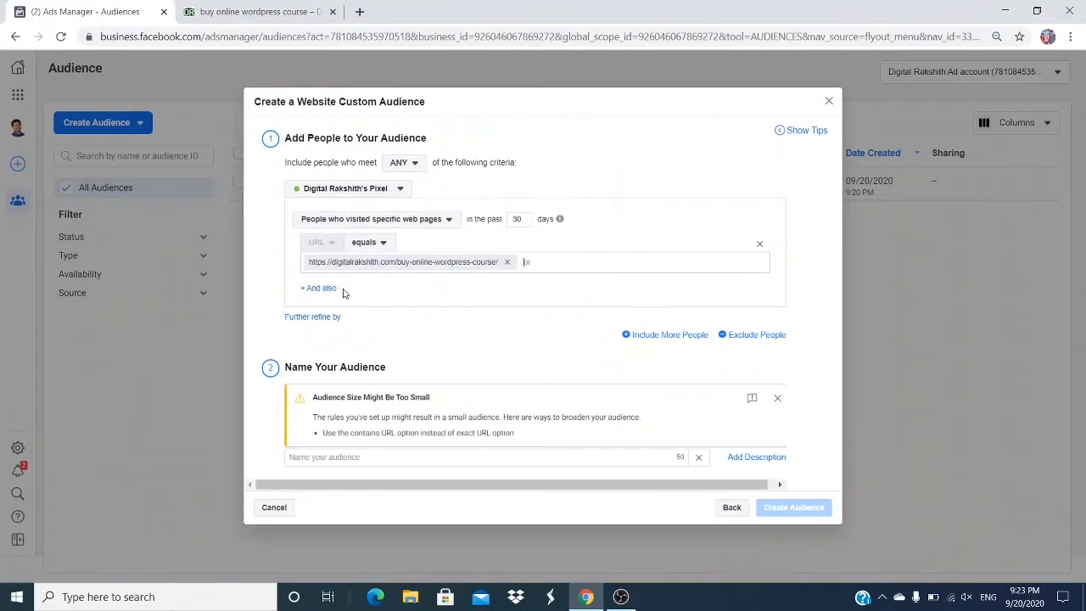
Step: Keep the URL condition on equals and set the web page visitors' look-back period to 60 days
click(381, 245)
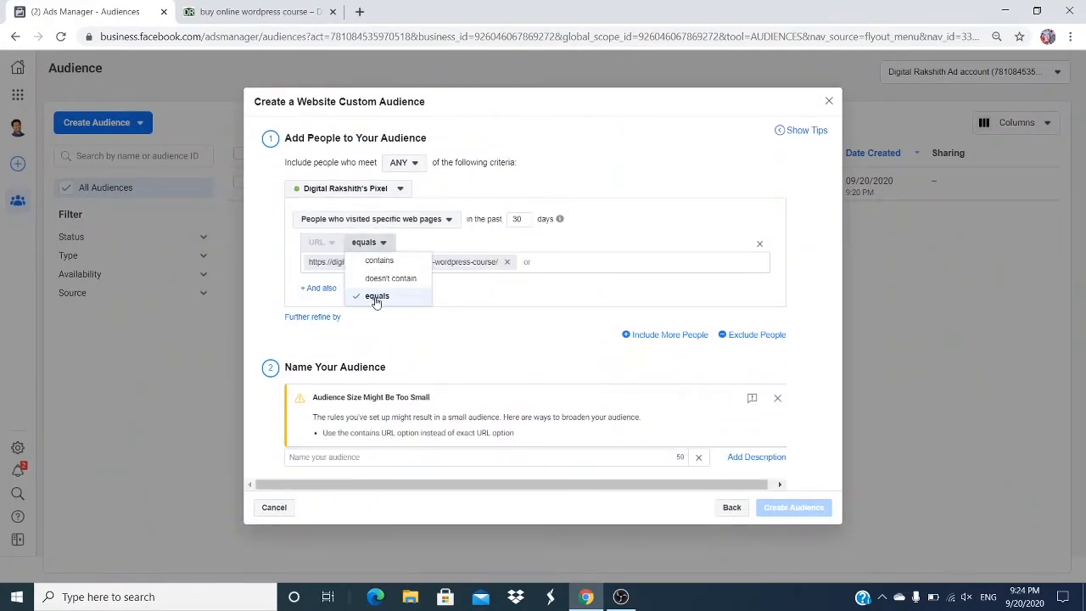
click(376, 298)
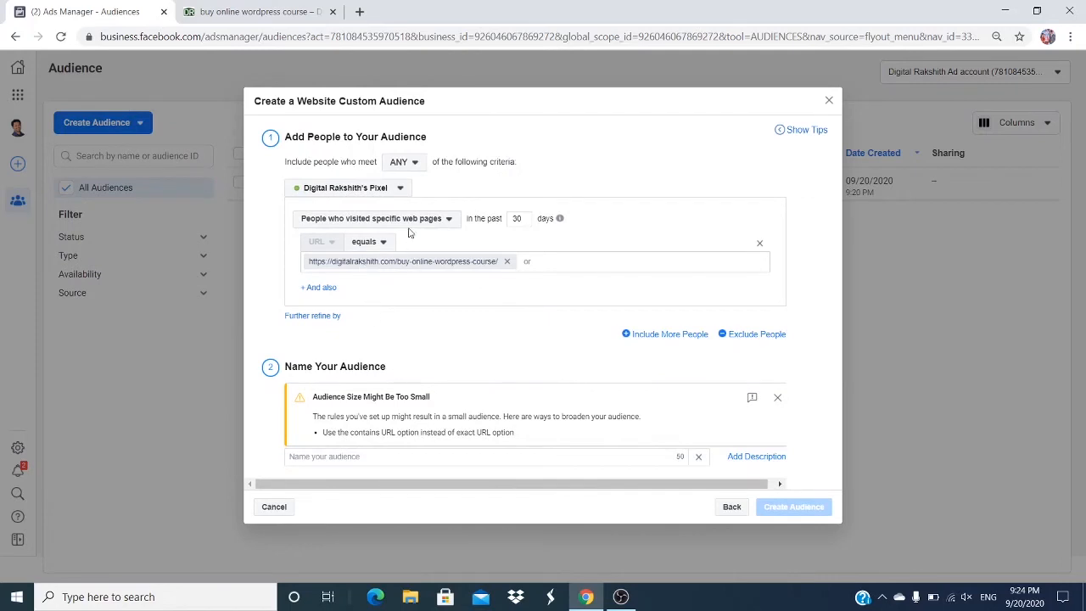
double_click(523, 218)
click(522, 219)
Step: Copy only the "buy-online" part of the course page's address and return to the audience setup
click(280, 12)
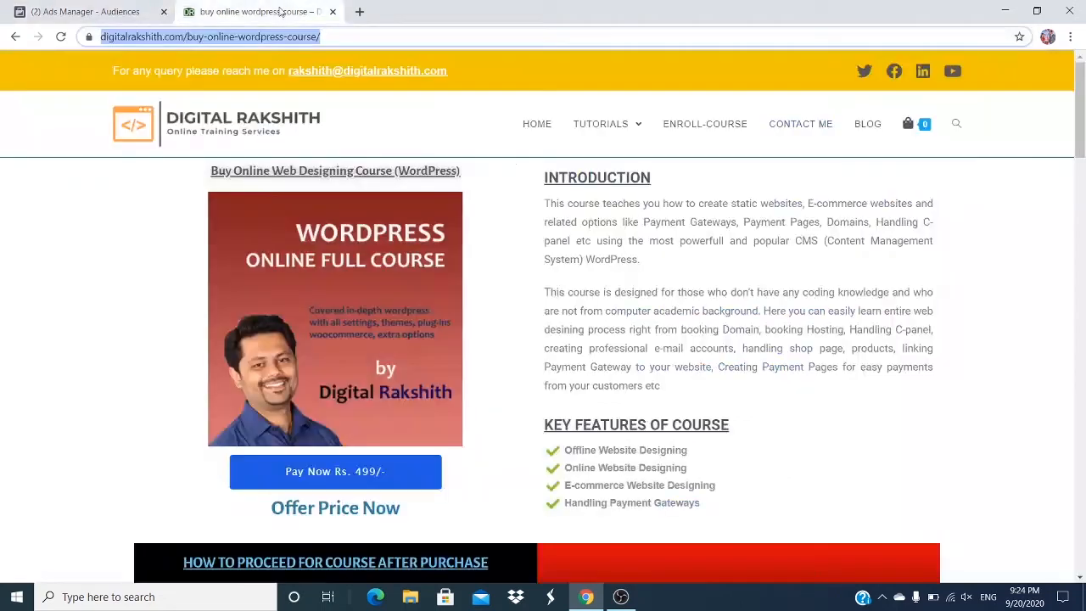
click(353, 36)
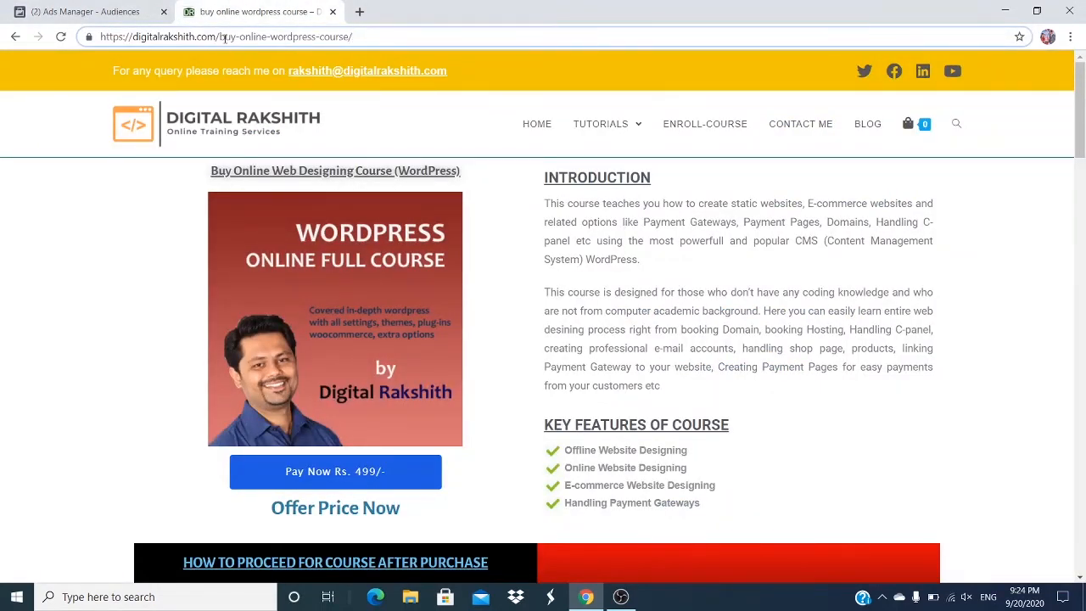
drag(220, 37, 271, 36)
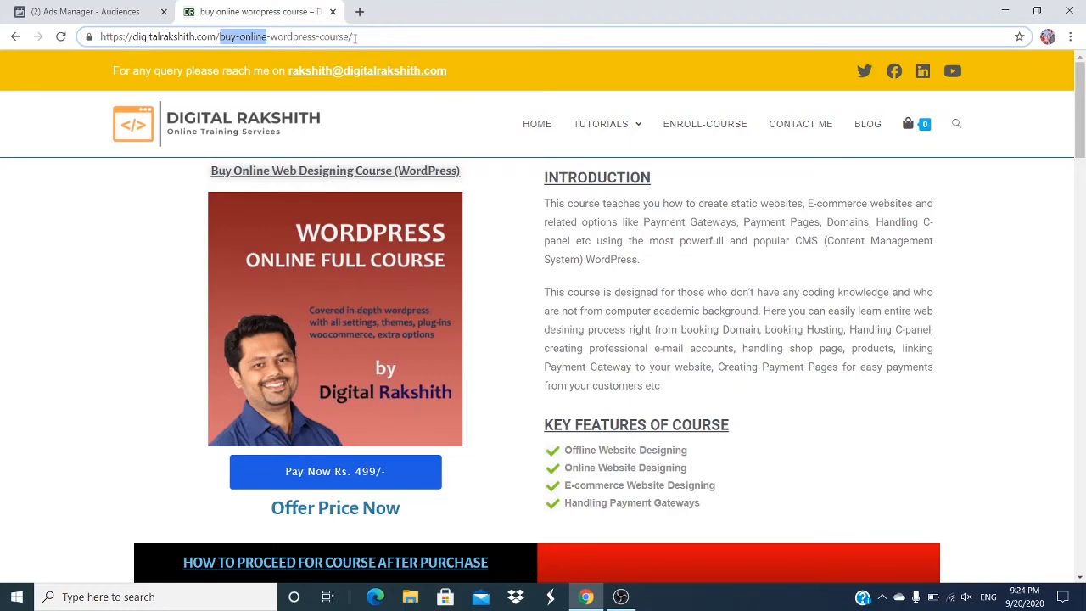
right_click(248, 38)
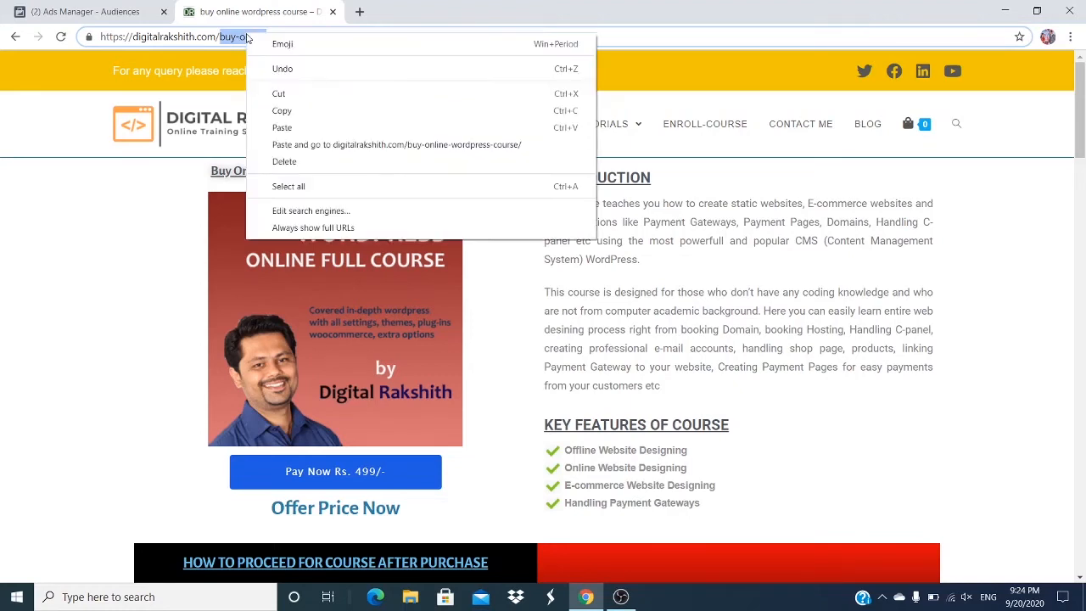
click(282, 112)
click(118, 12)
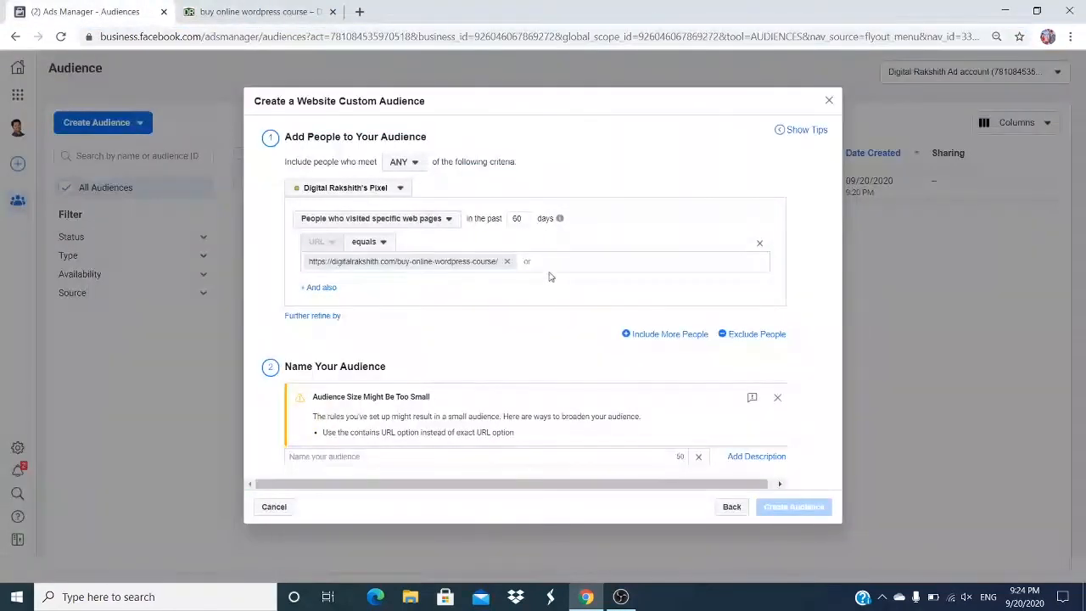
Step: Replace the full course page URL with a contains condition for "buy-online"
click(507, 261)
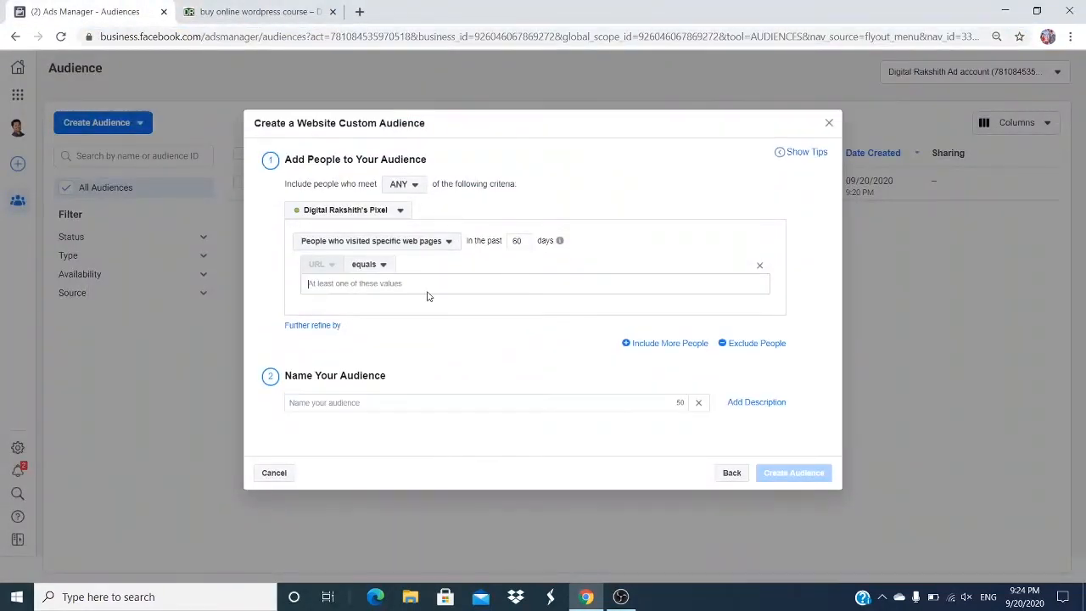
click(381, 266)
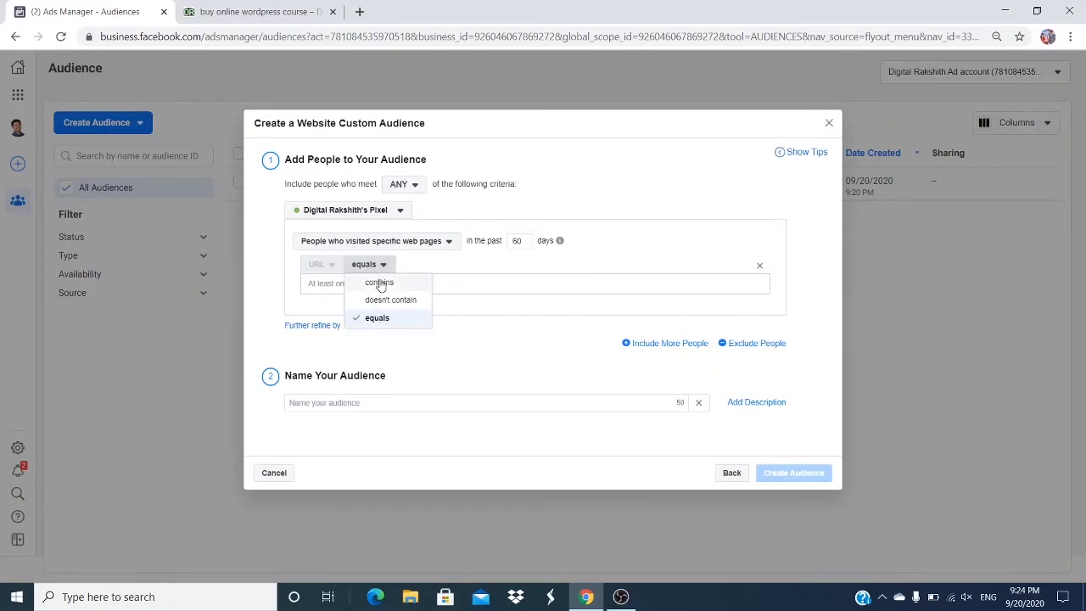
click(379, 283)
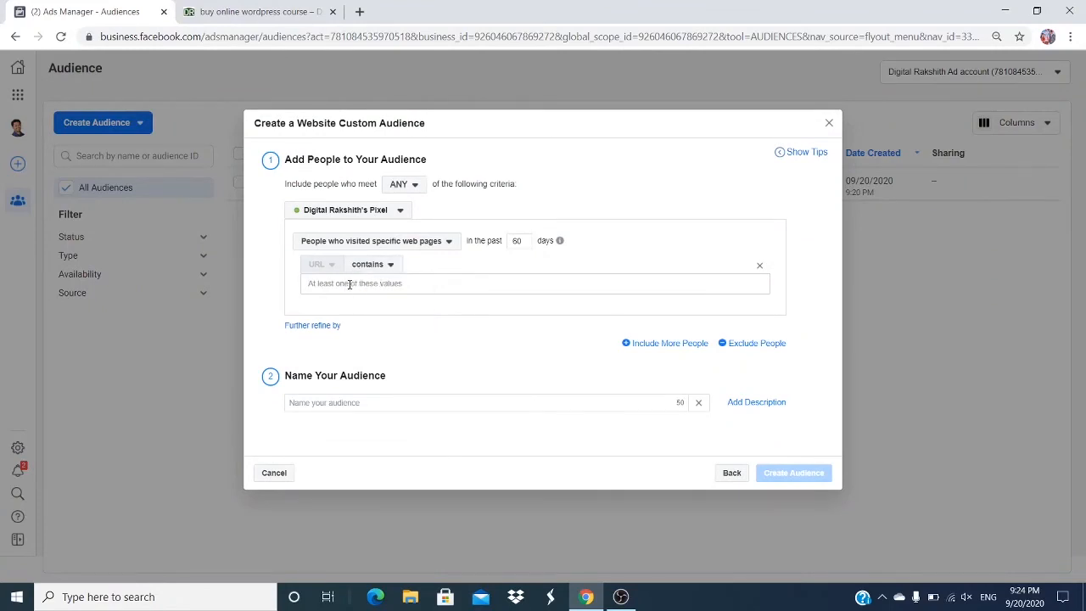
right_click(350, 285)
click(383, 396)
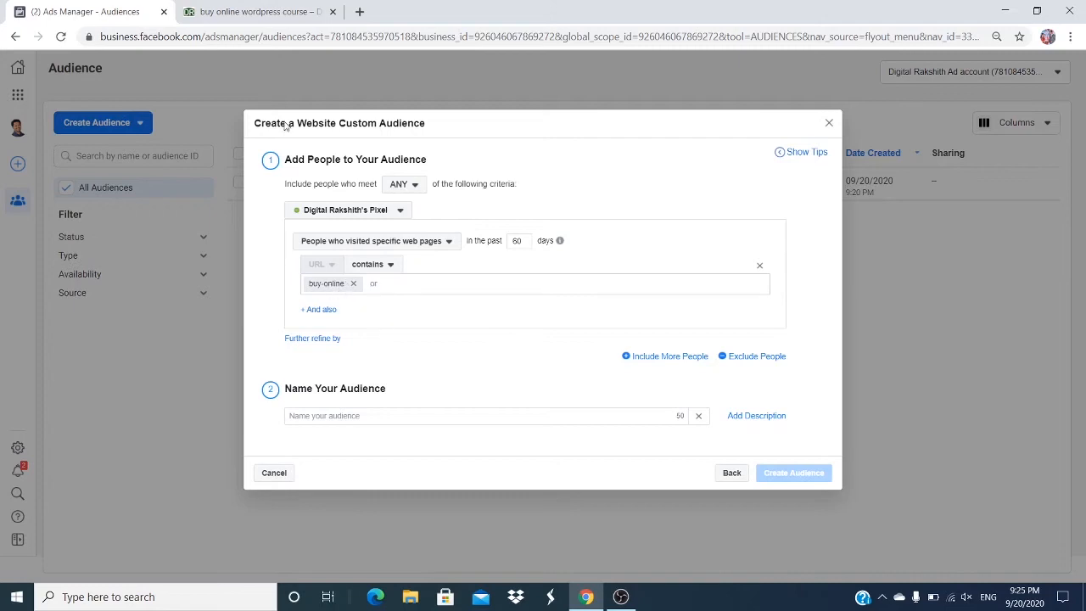
Step: Compare the "buy-online" part with the course page's full address, and review the URL matching options
click(270, 19)
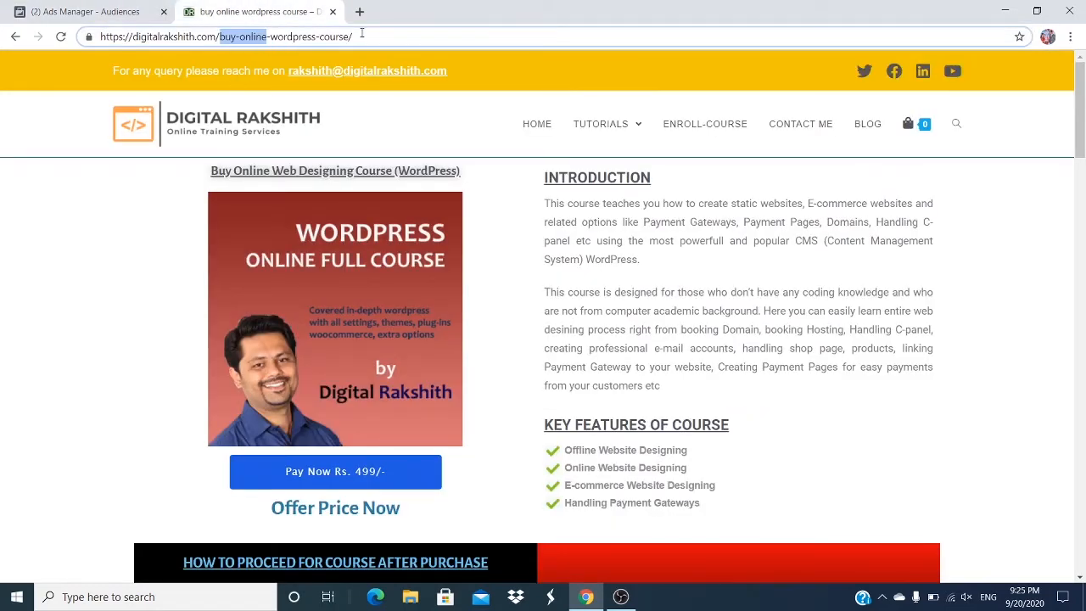
mouse_move(361, 33)
mouse_down()
mouse_move(222, 36)
mouse_move(347, 40)
mouse_up()
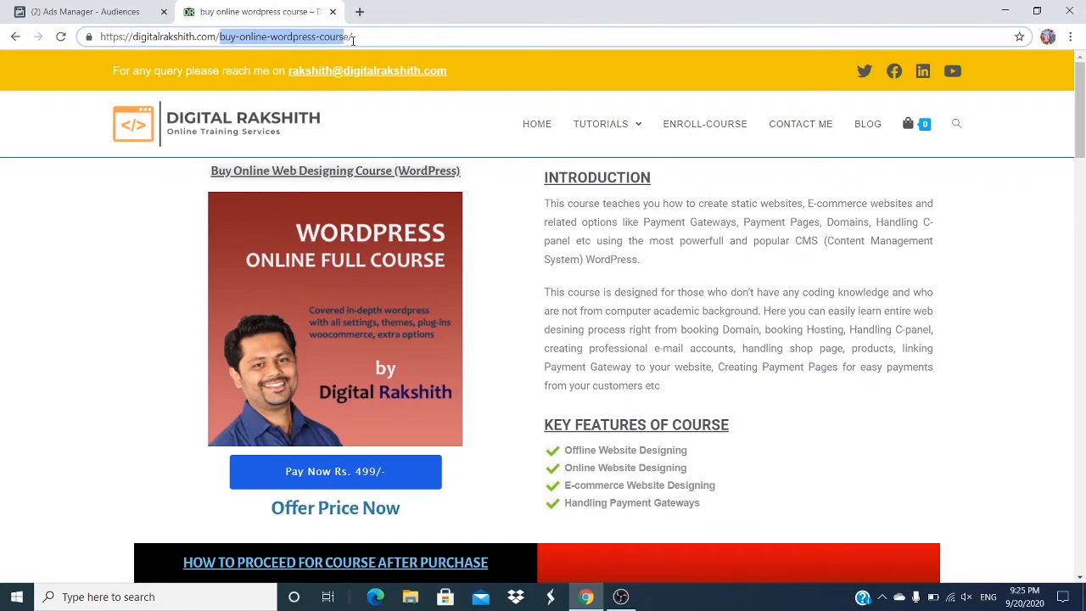
click(353, 39)
drag(267, 38, 219, 37)
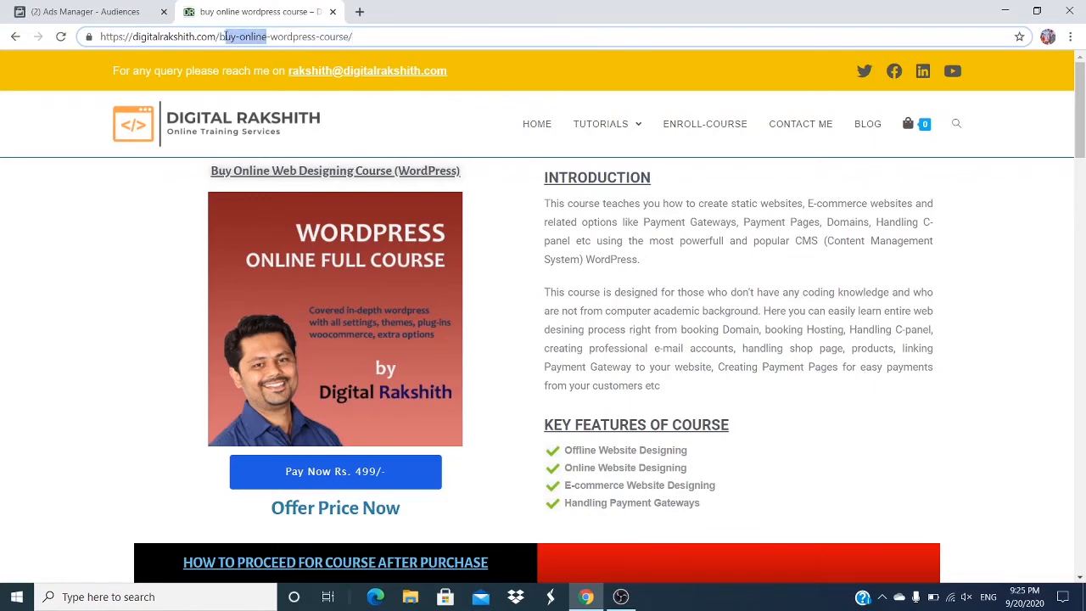
click(127, 12)
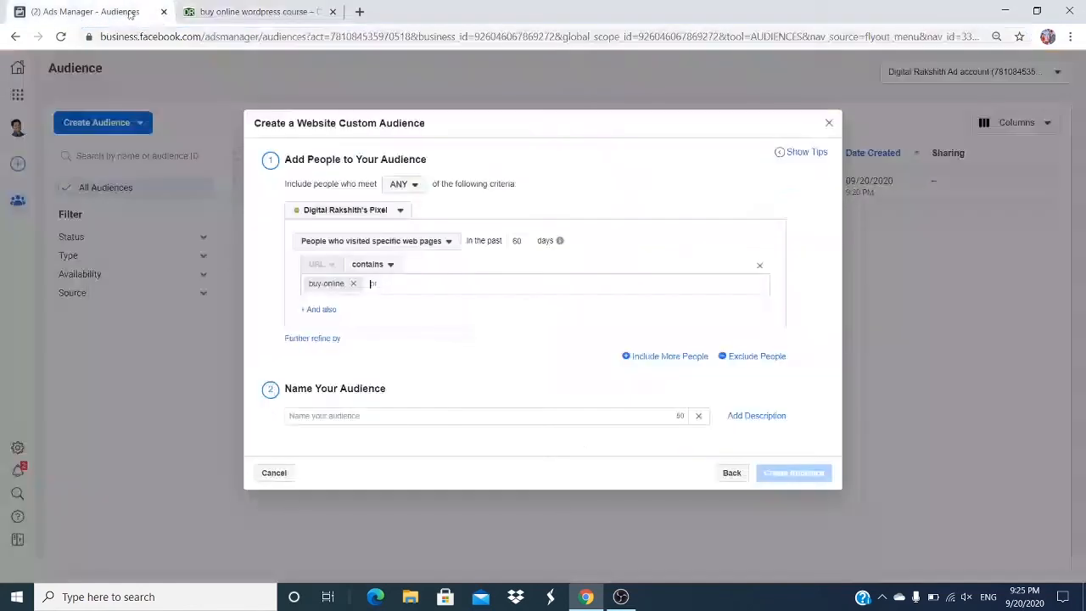
click(389, 267)
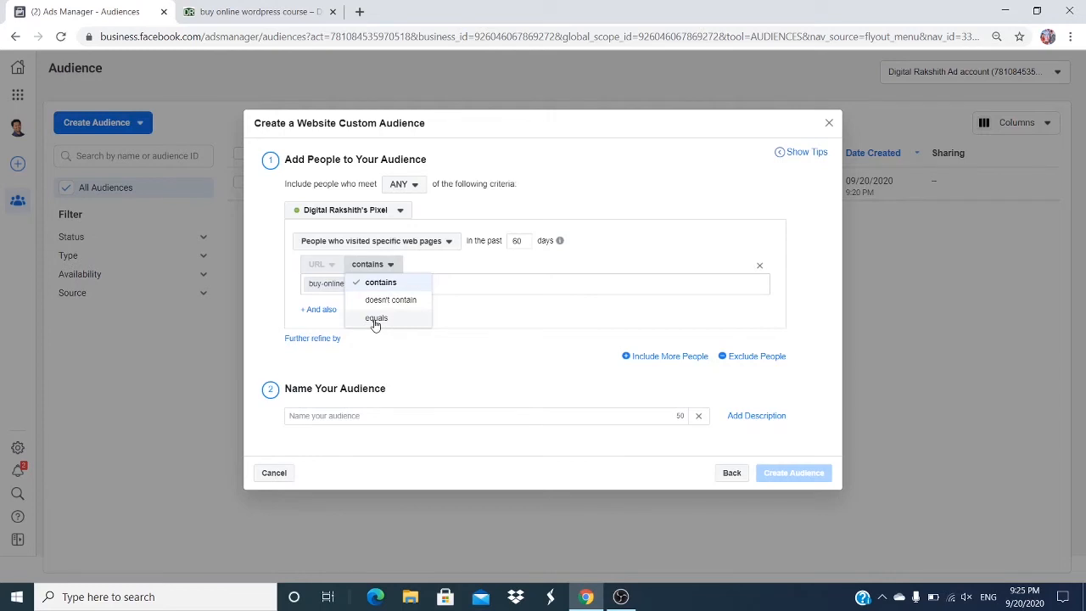
click(462, 288)
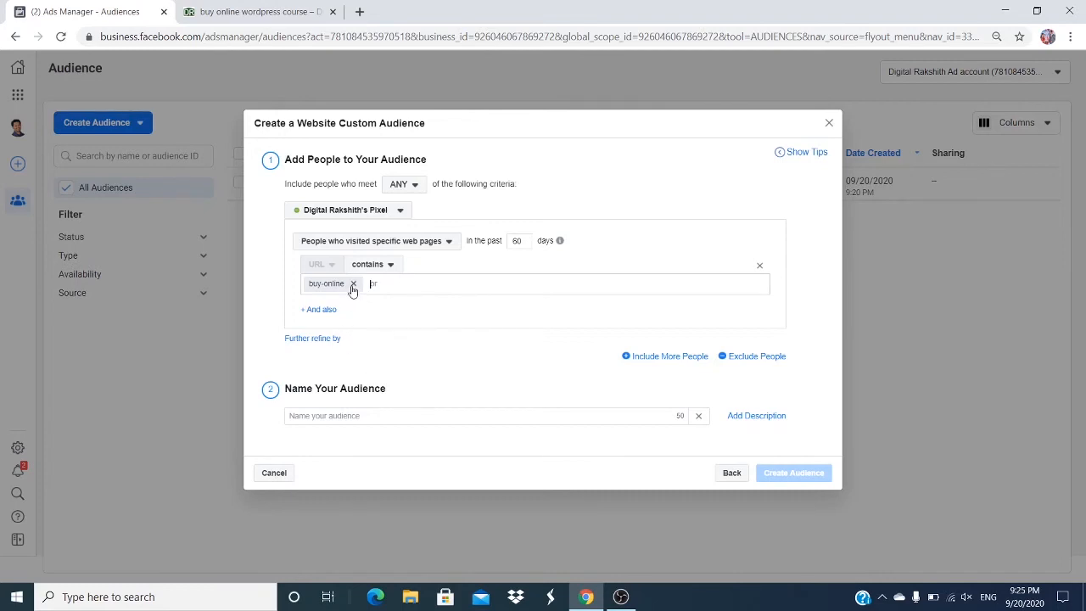
Step: Add a second inclusion group for website visitors and review its visitor and event options
click(669, 357)
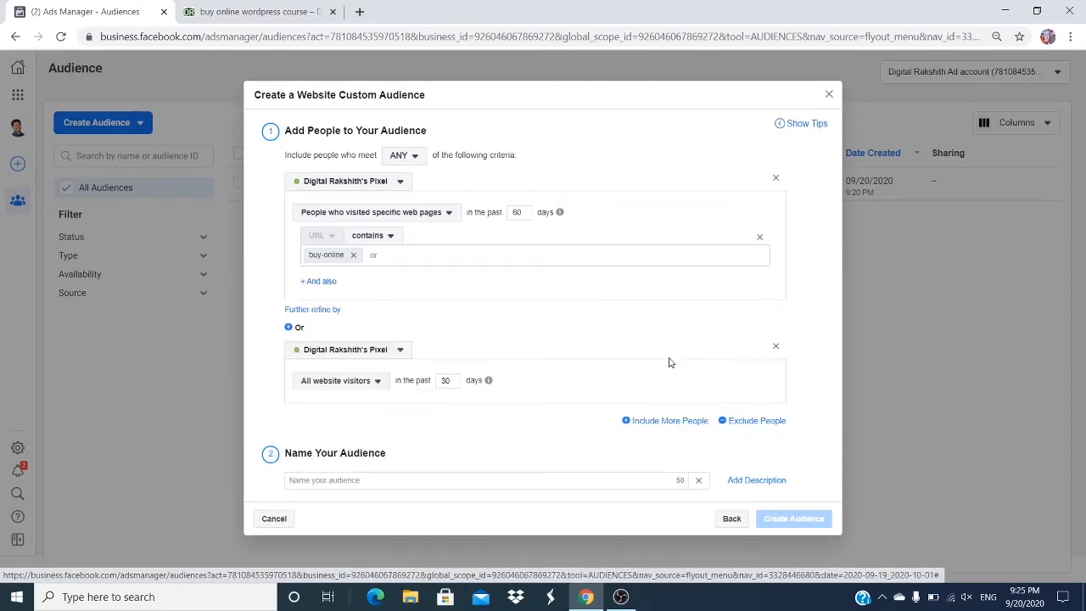
click(373, 382)
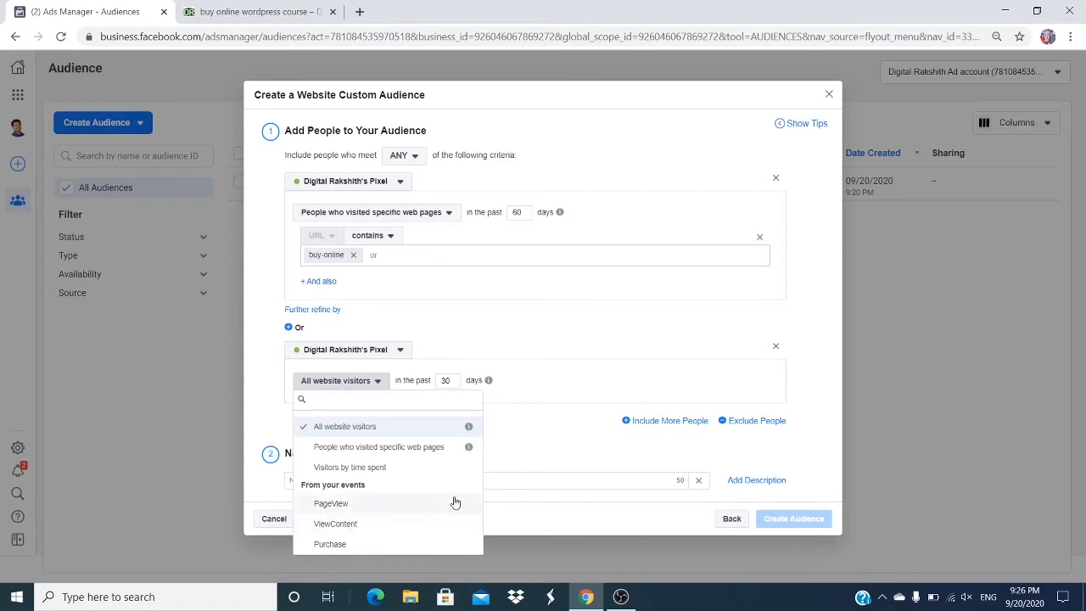
click(524, 428)
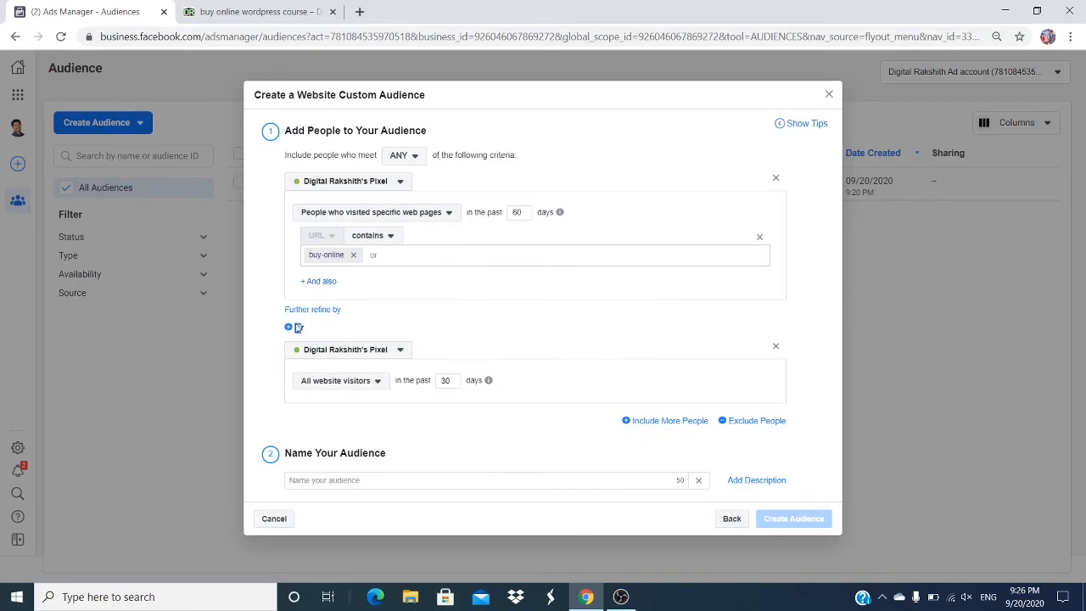
Step: Require people to meet ALL of the inclusion criteria
click(404, 155)
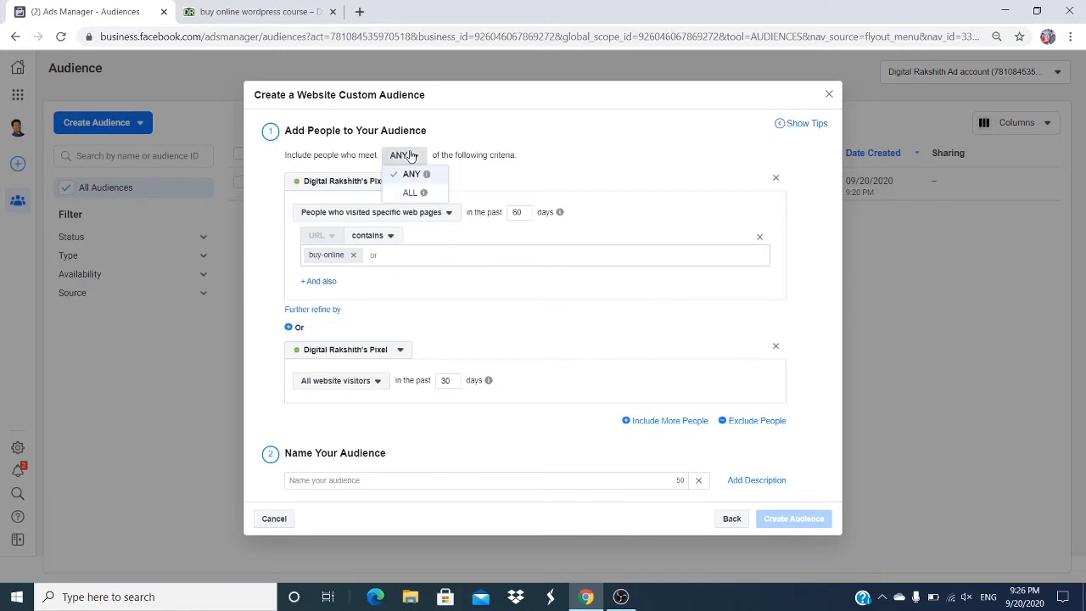
click(410, 195)
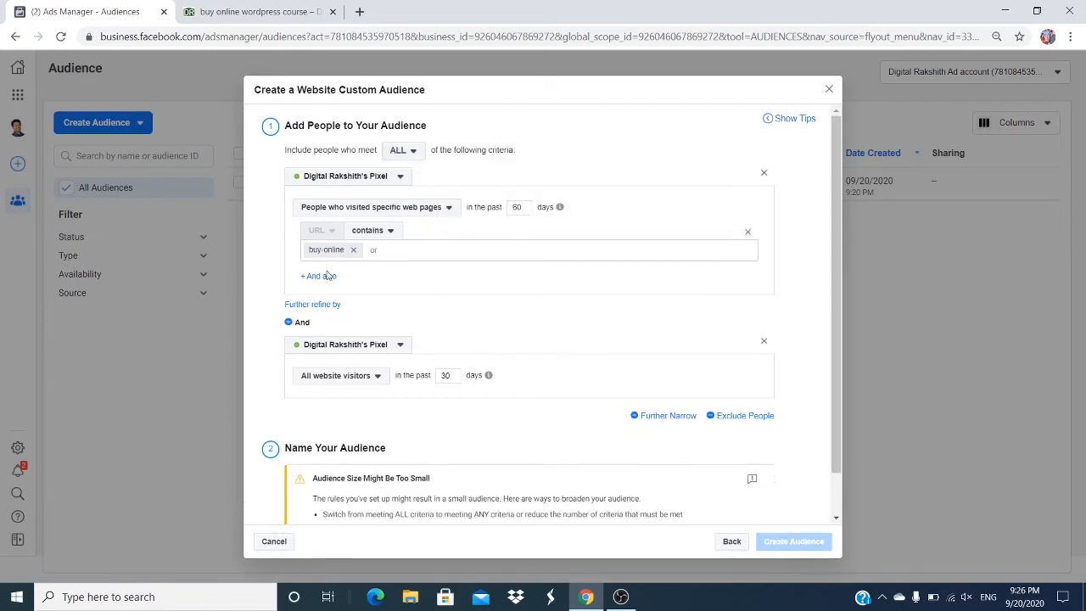
double_click(311, 322)
Step: Try a second inclusion condition for specific web pages containing "thank-you", and remove that group
click(367, 378)
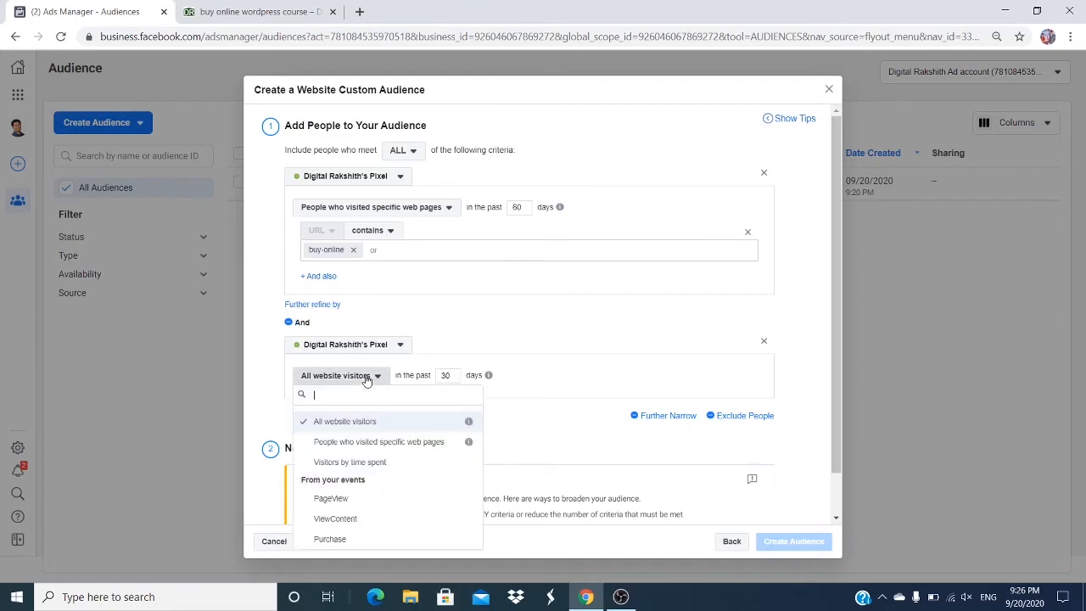
click(382, 445)
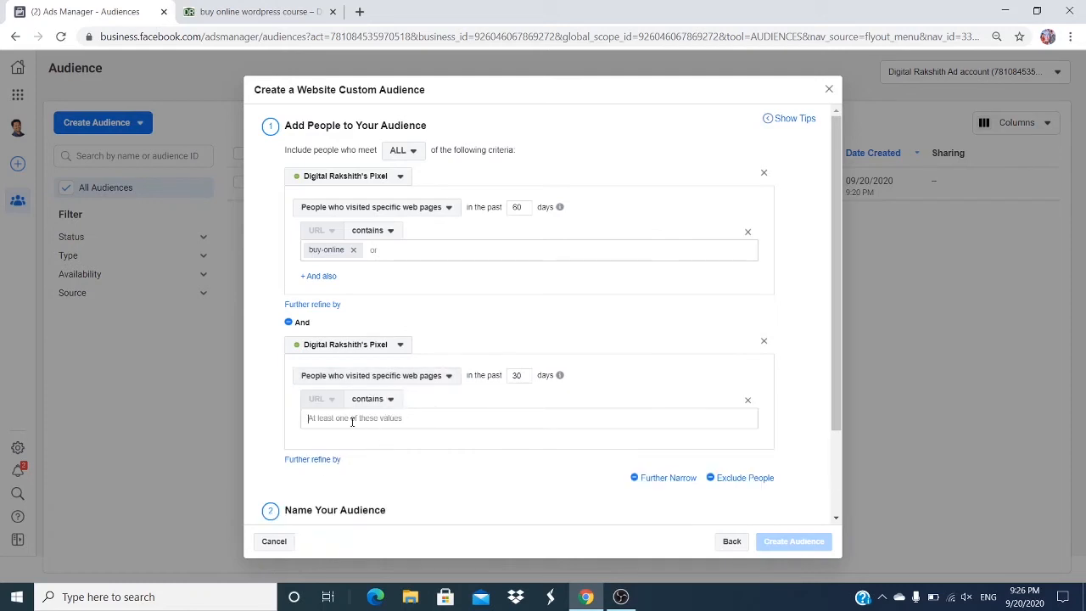
click(352, 422)
text(thank-you)
key(BackSpace)
key(BackSpace)
key(BackSpace)
key(BackSpace)
key(BackSpace)
key(BackSpace)
key(BackSpace)
key(BackSpace)
click(765, 343)
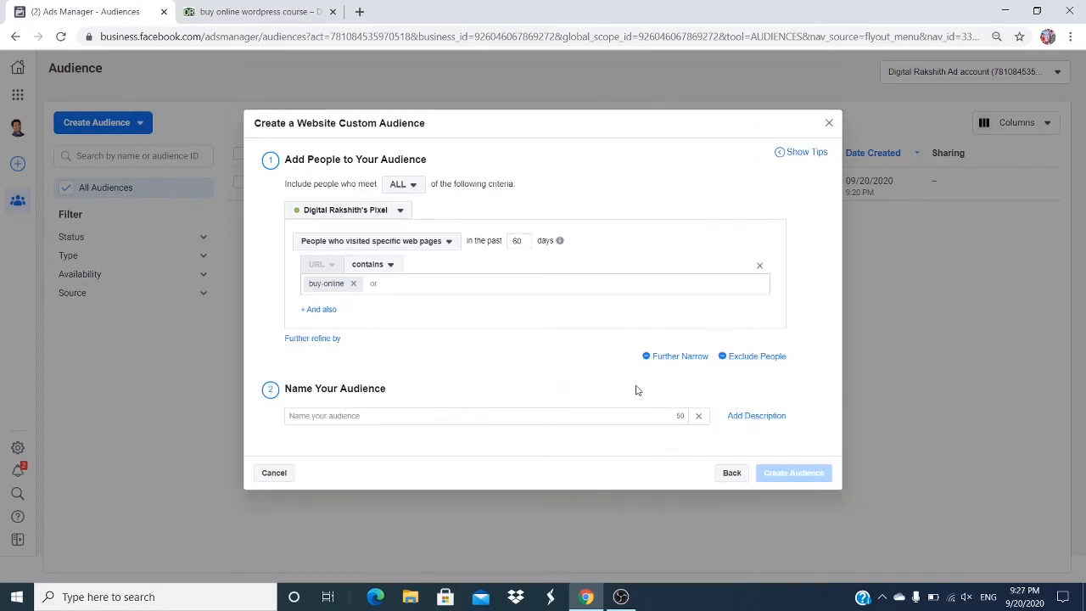
Step: Add an exclusion for people with a Purchase event in the past 60 days
click(758, 358)
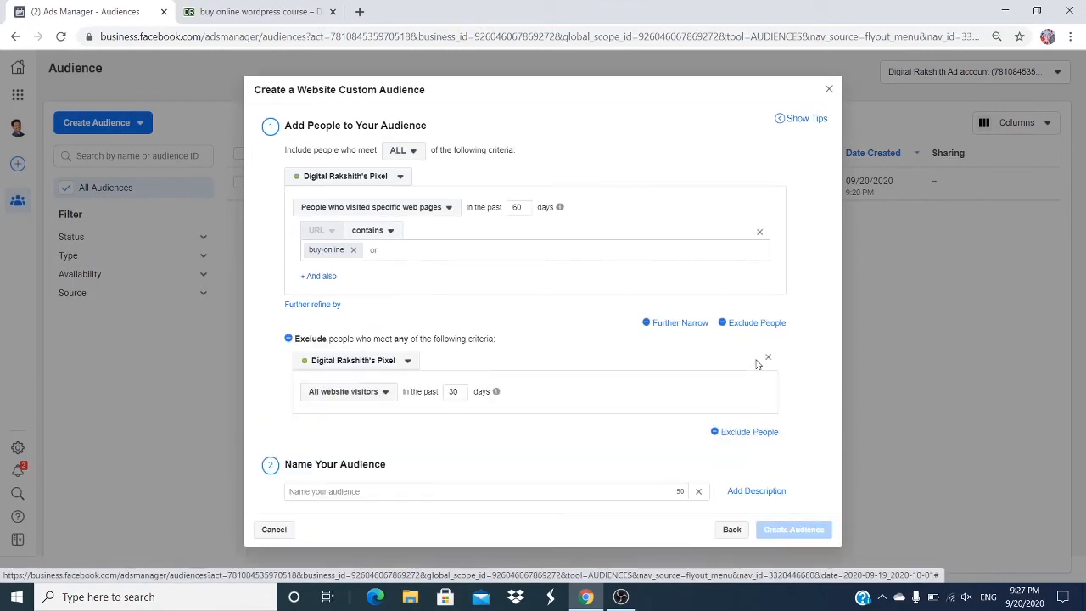
click(381, 393)
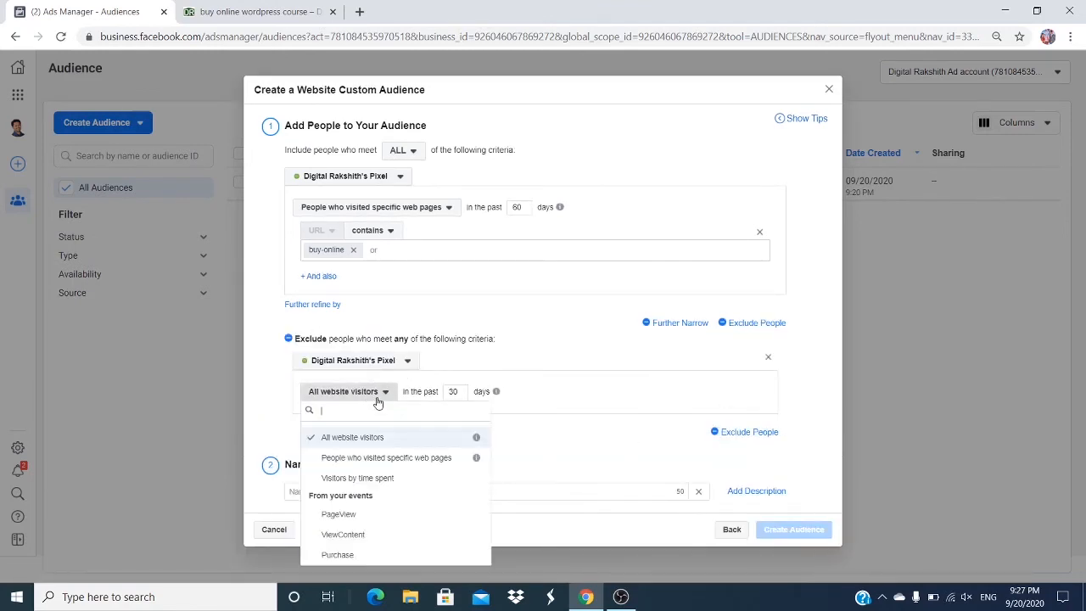
click(338, 555)
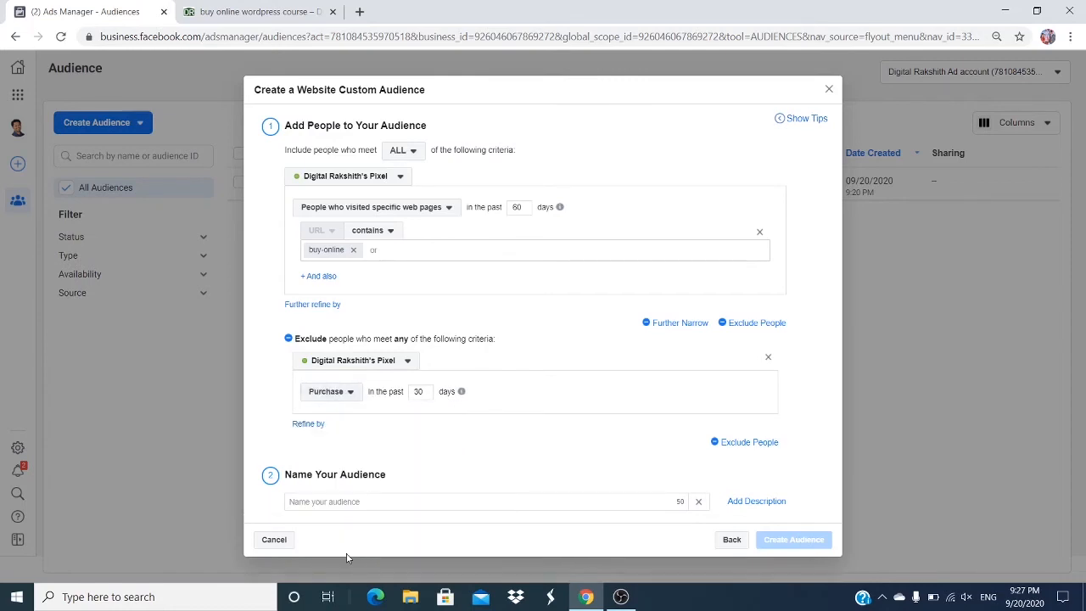
drag(420, 392, 410, 393)
double_click(521, 208)
click(423, 393)
click(351, 395)
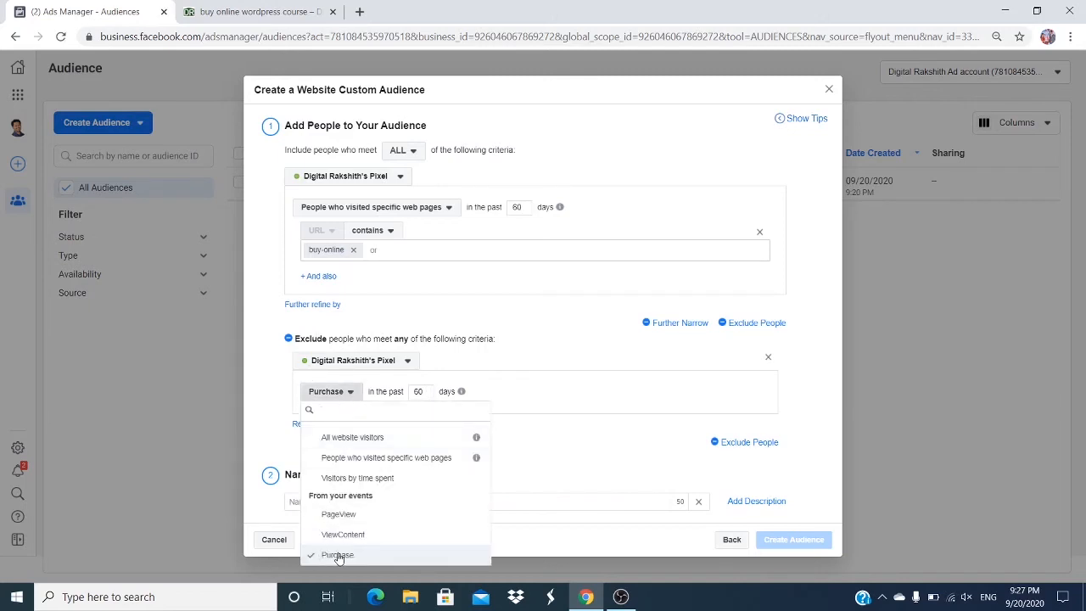
click(412, 458)
click(383, 416)
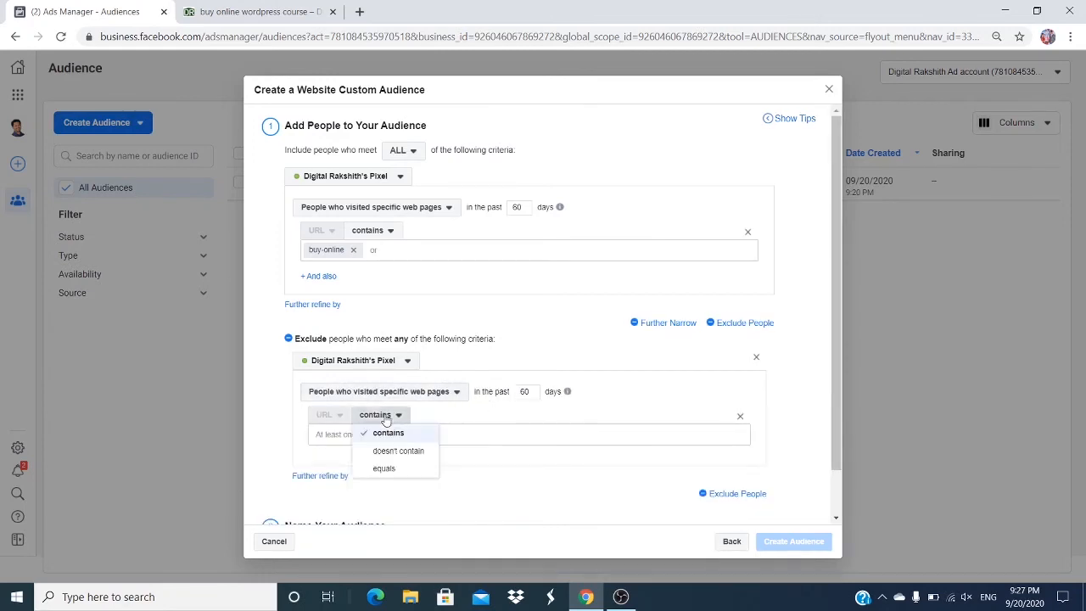
click(386, 469)
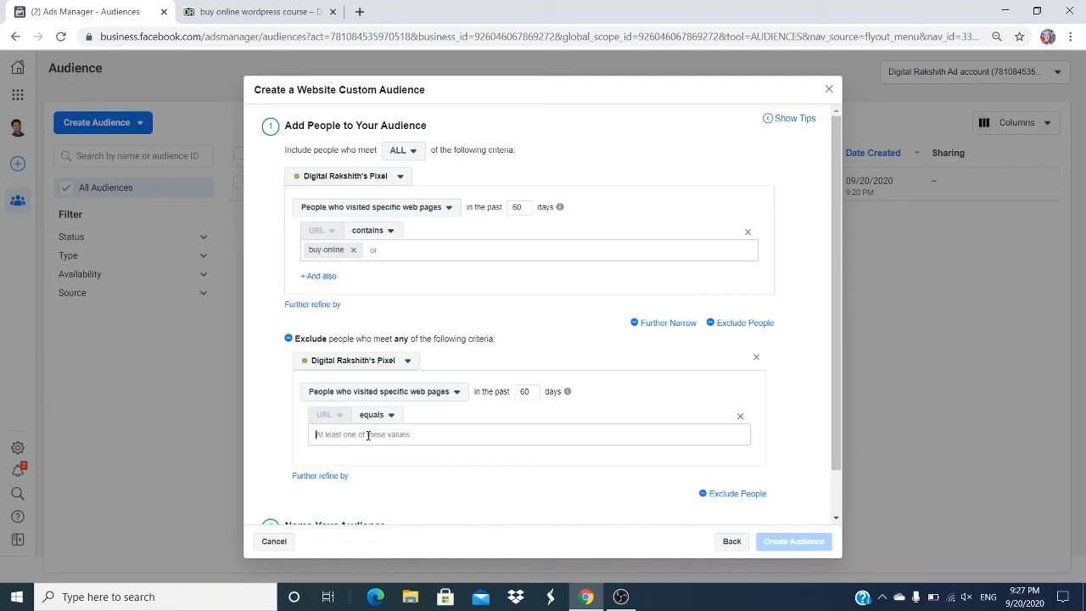
text(https://digitalrakshith.com/thankyou/)
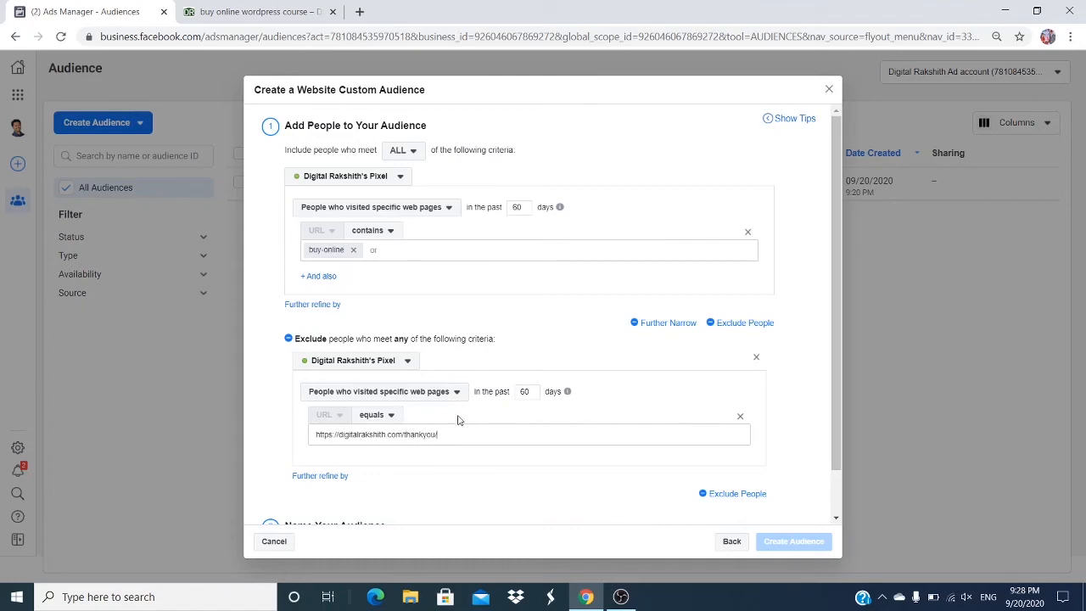
key(Return)
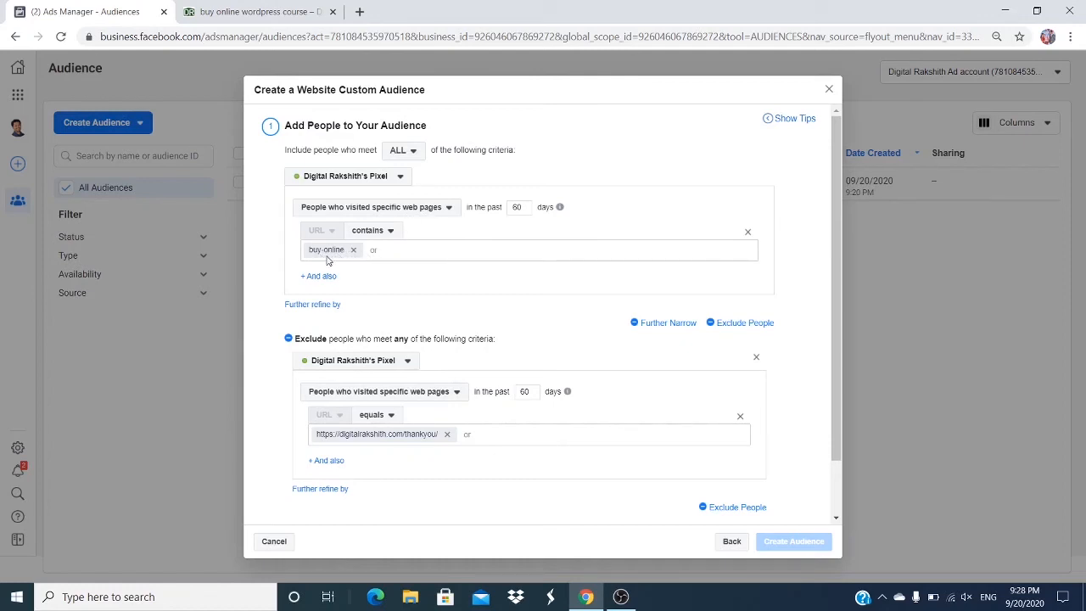
Step: Name the audience "People visited my shopping pages for the past 60 d" and create it
double_click(518, 207)
scroll(543, 378, down, 2)
click(347, 503)
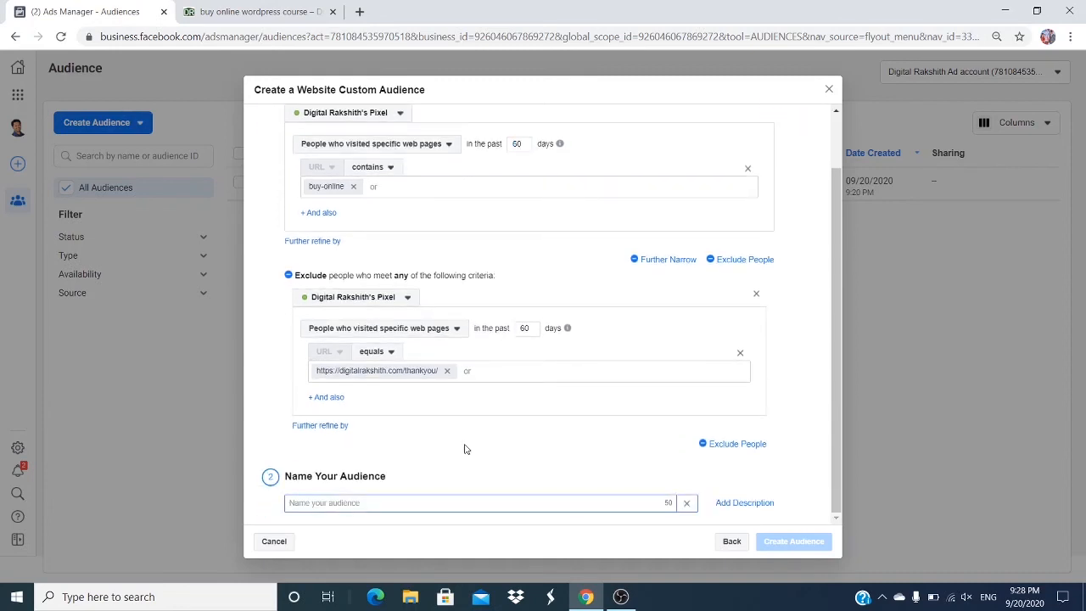
text(People visited my shopping pages)
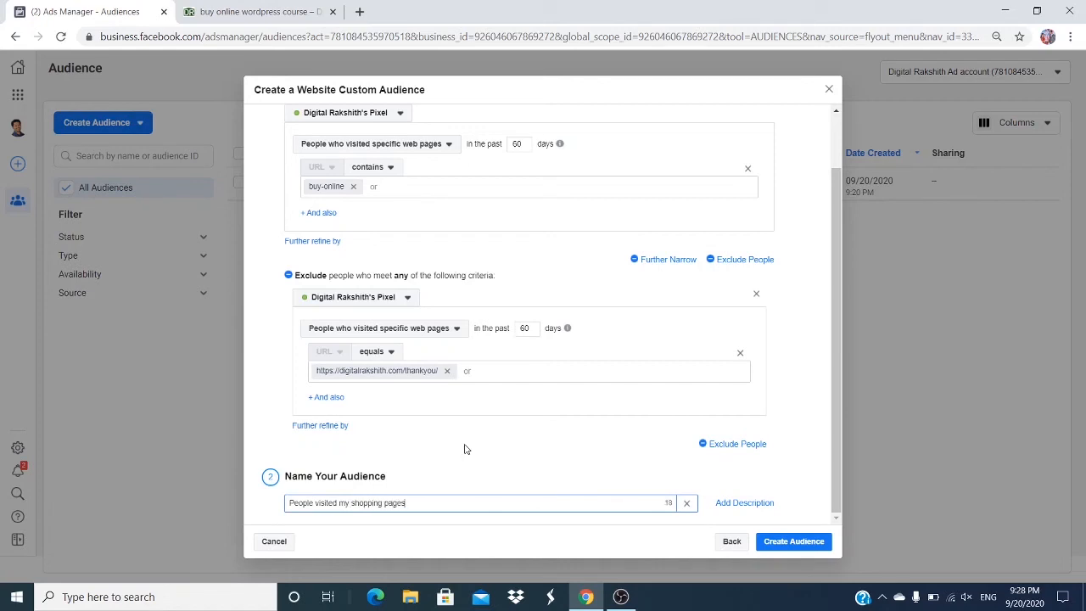
text(the past 60 d)
click(790, 544)
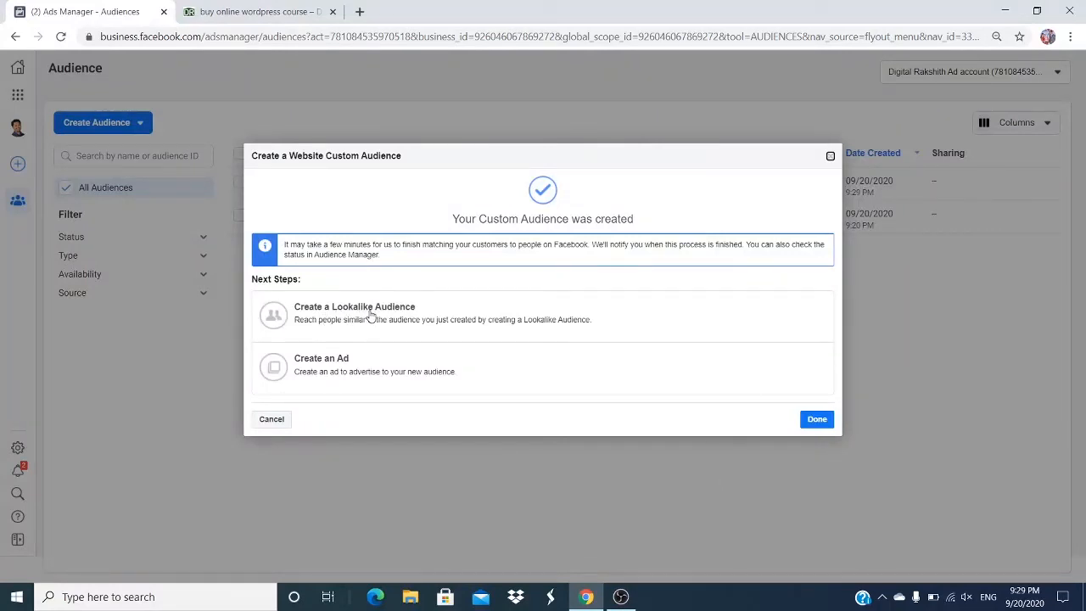
click(822, 419)
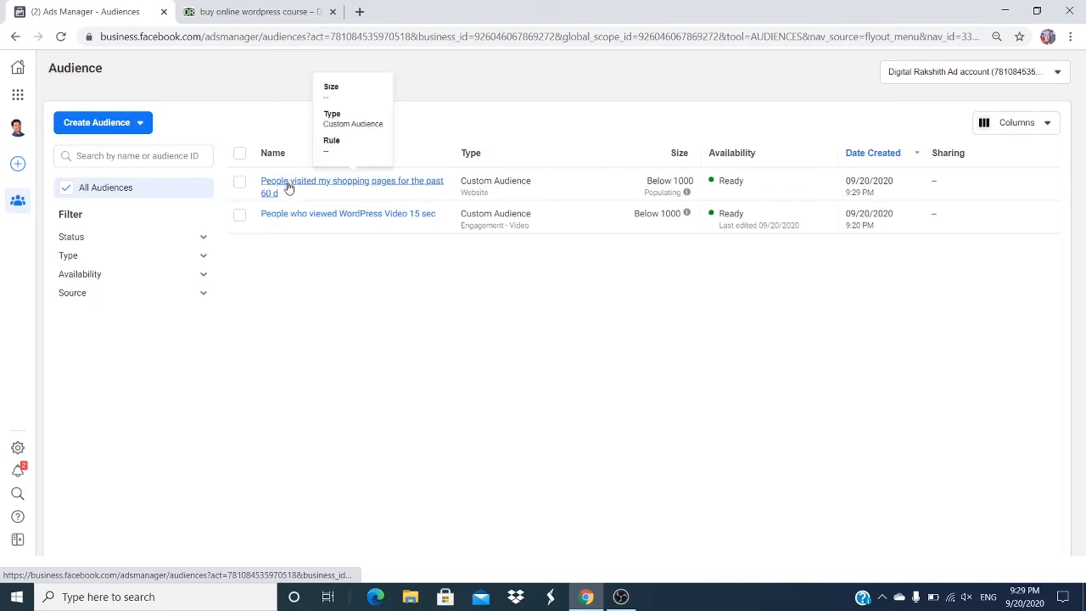
Step: Start a new saved audience and name it "website visiters and video visiters"
mouse_move(280, 190)
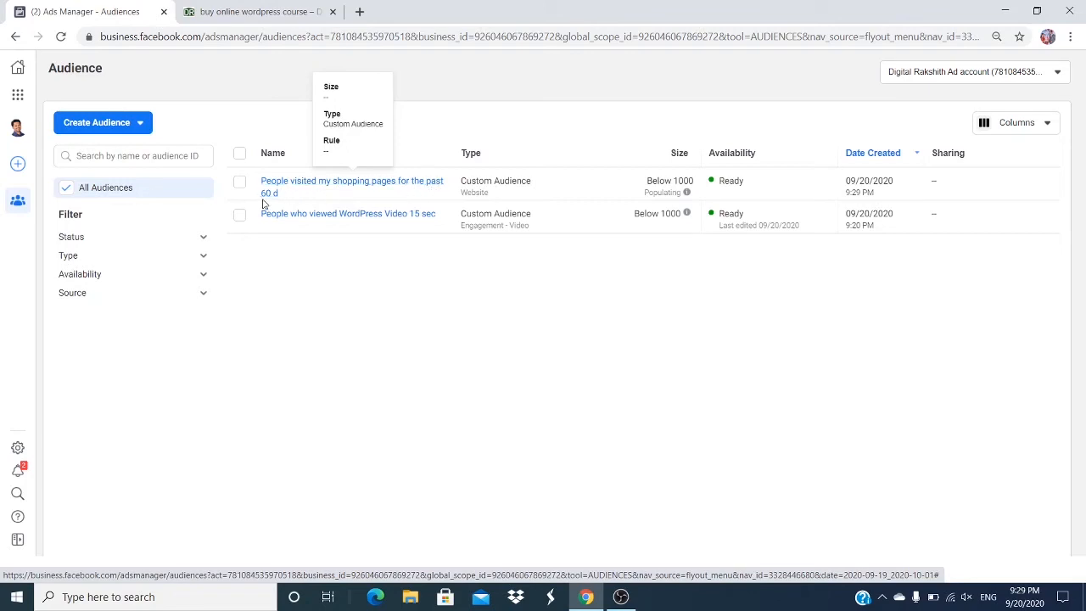
mouse_move(287, 220)
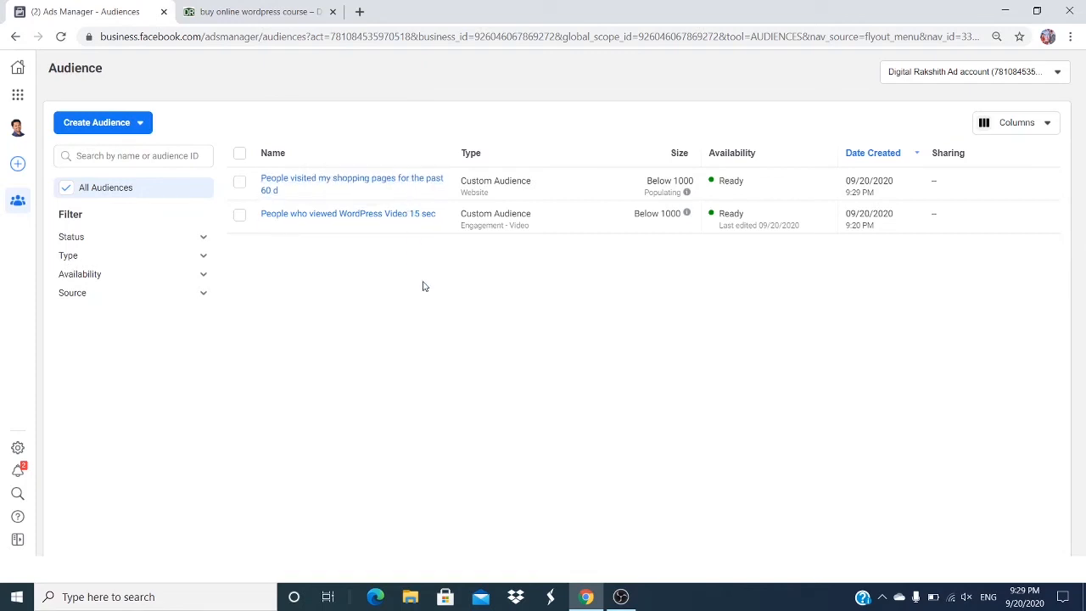
click(99, 126)
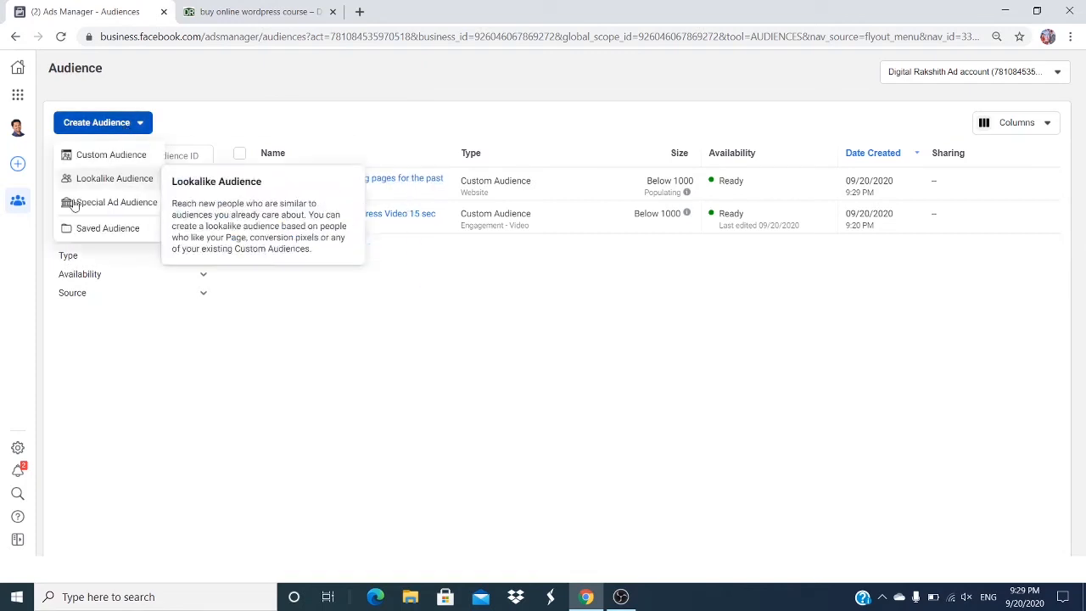
click(103, 229)
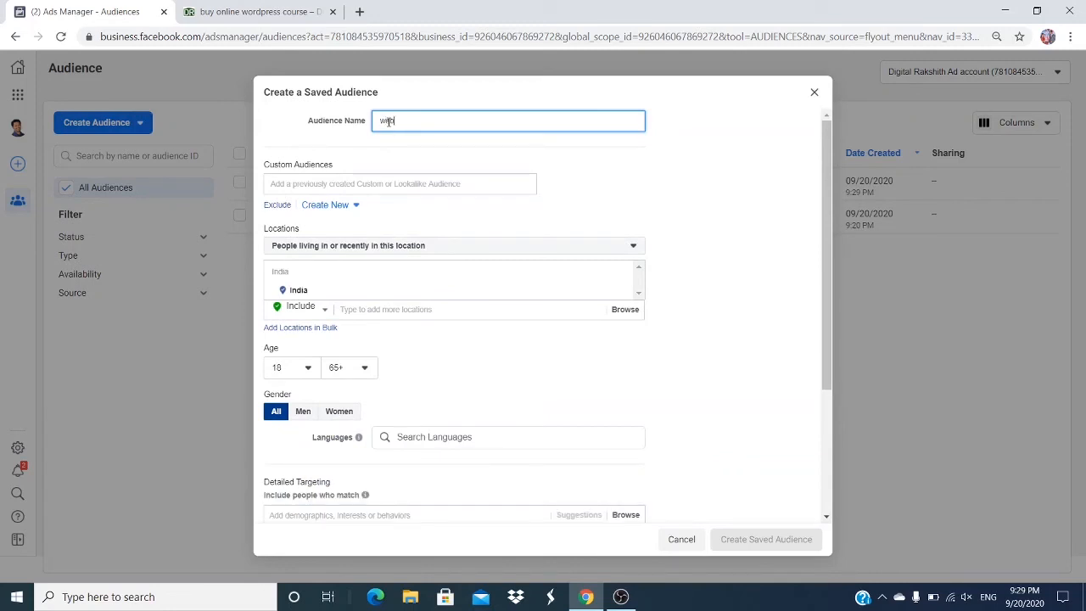
text(site vi s)
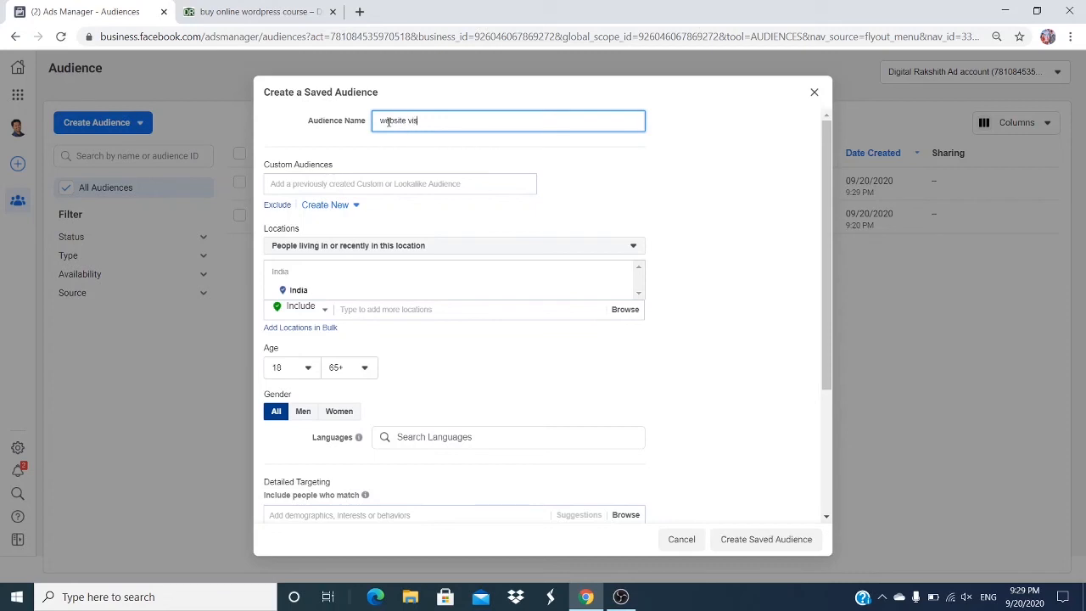
text(isitors and video visiters)
Step: Include the shopping page visitors and the WordPress video viewers custom audiences in the saved audience
click(294, 183)
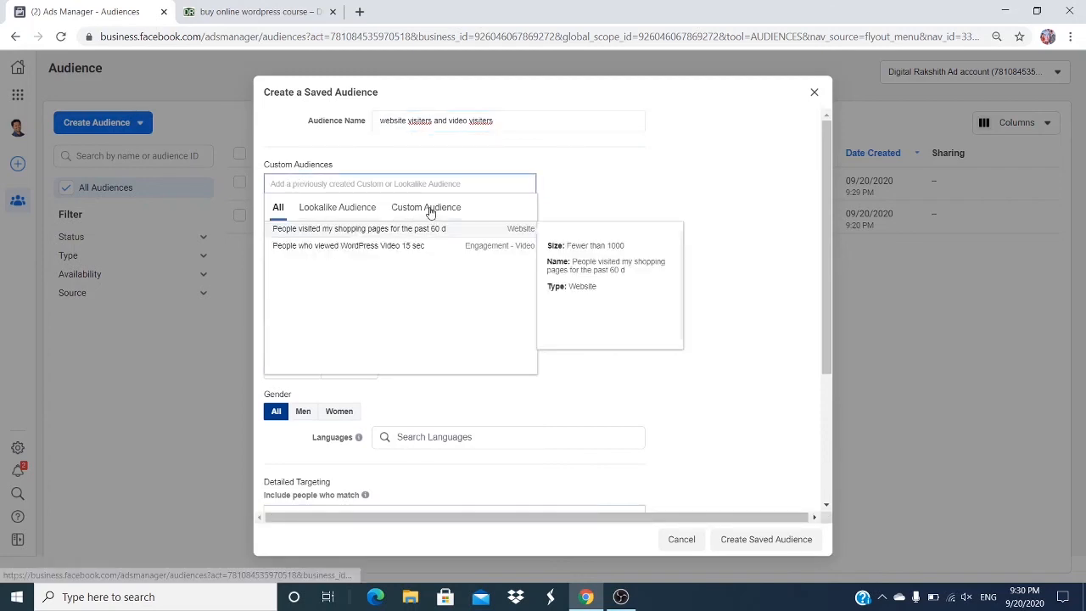
click(428, 209)
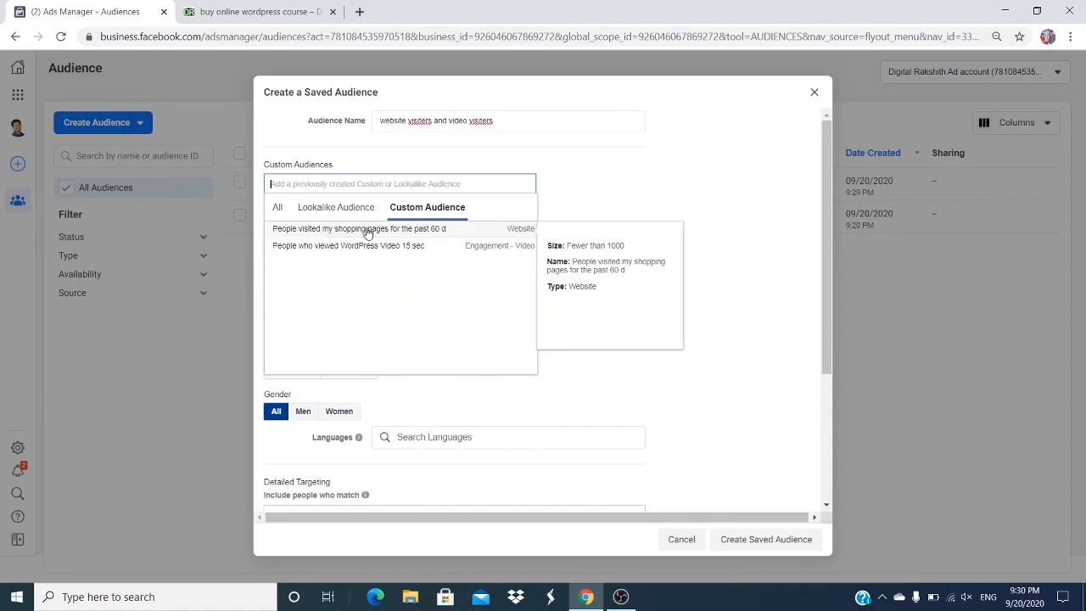
click(366, 230)
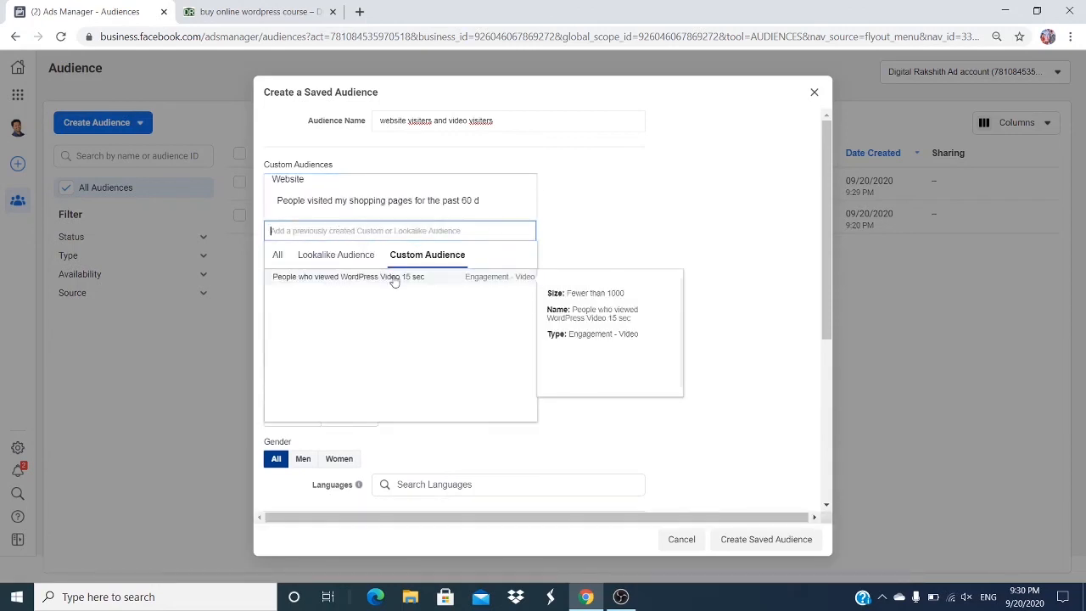
click(395, 280)
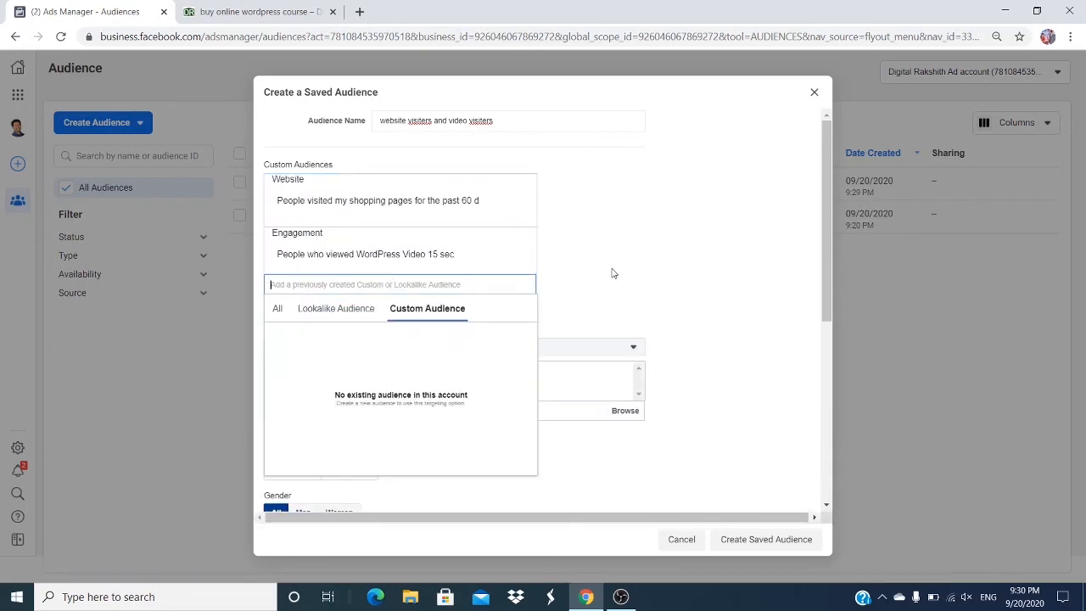
click(568, 242)
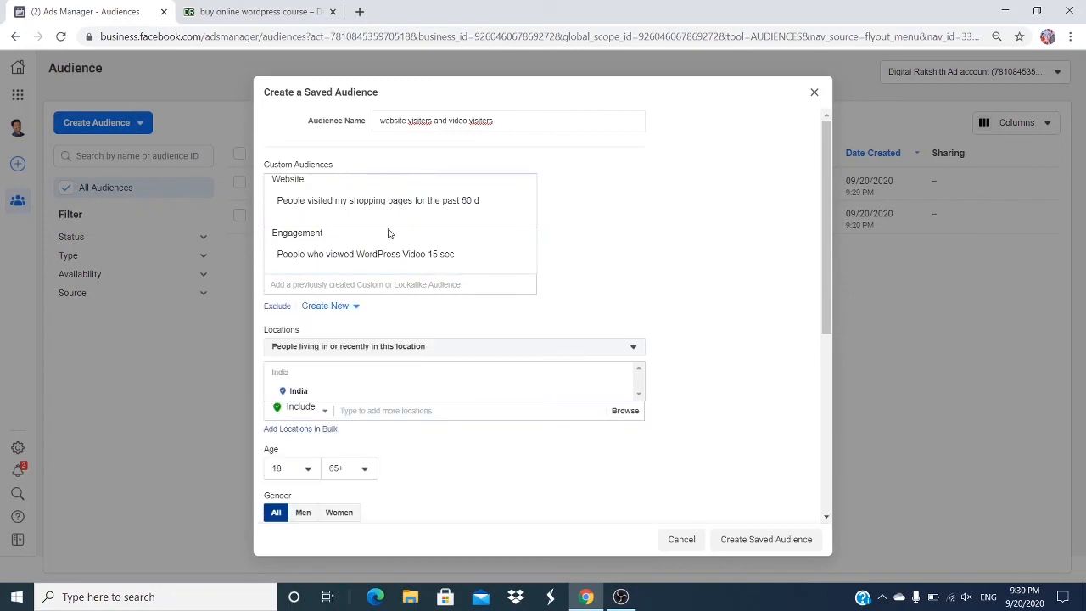
Step: Review the saved audience's included custom audiences along with its location, age, gender and language settings
scroll(569, 290, down, 1)
scroll(453, 371, down, 2)
scroll(326, 286, up, 1)
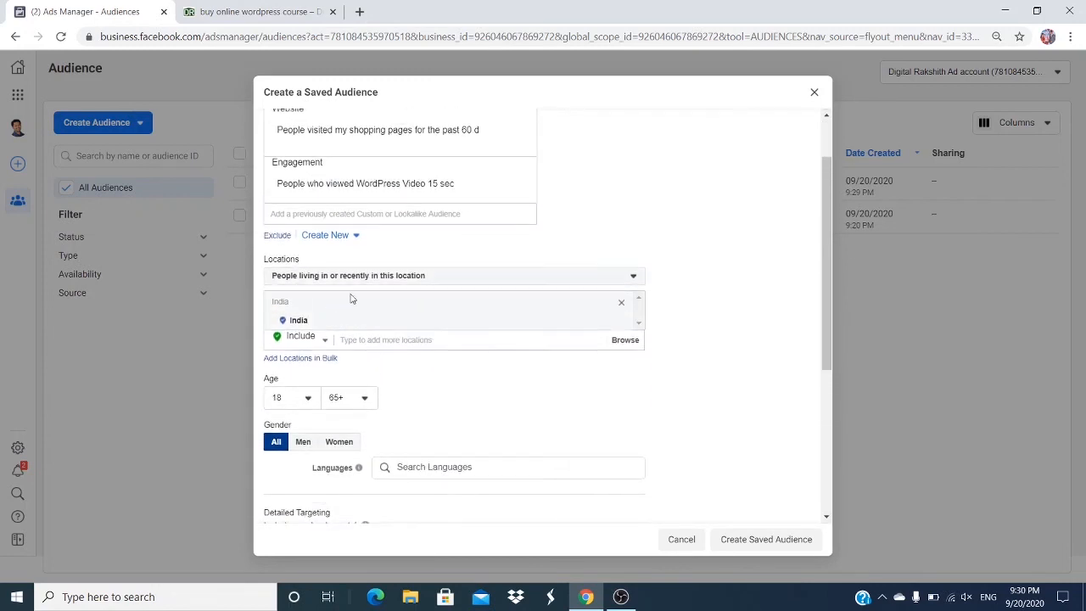
scroll(363, 331, up, 1)
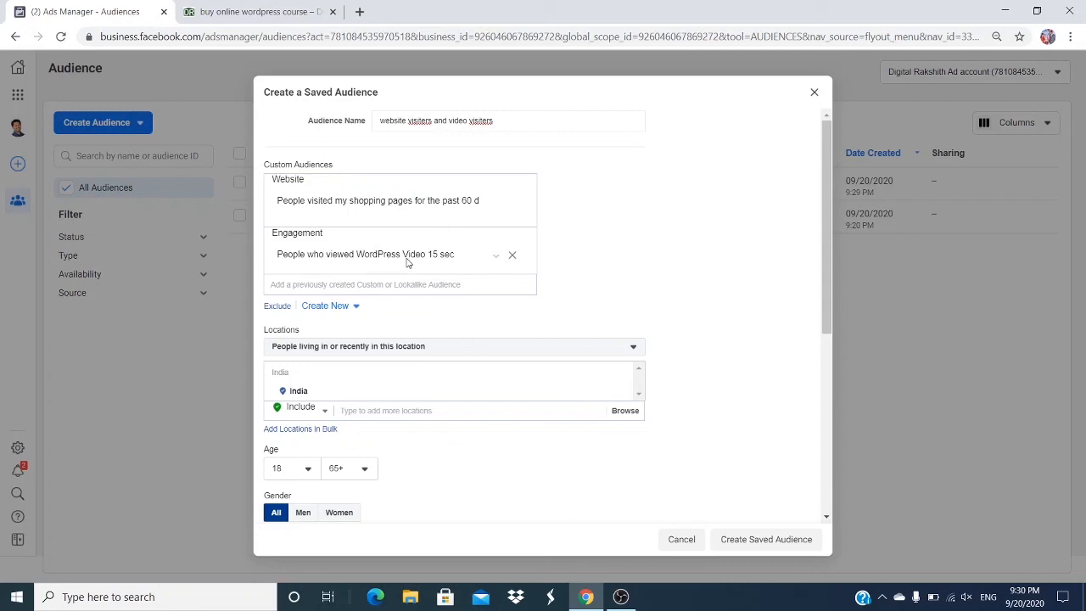
scroll(307, 400, down, 1)
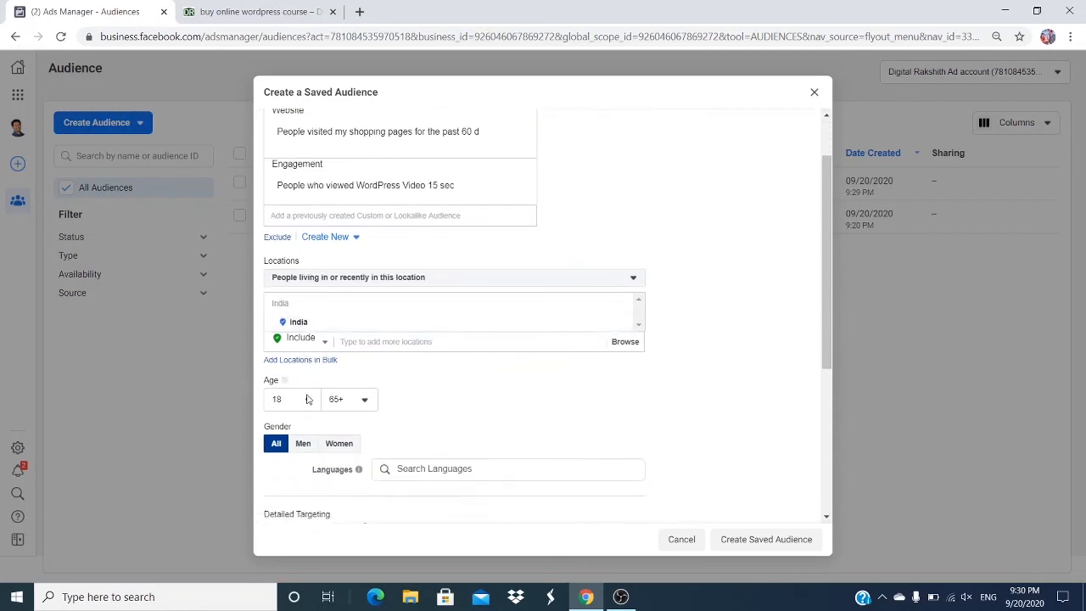
scroll(365, 309, up, 1)
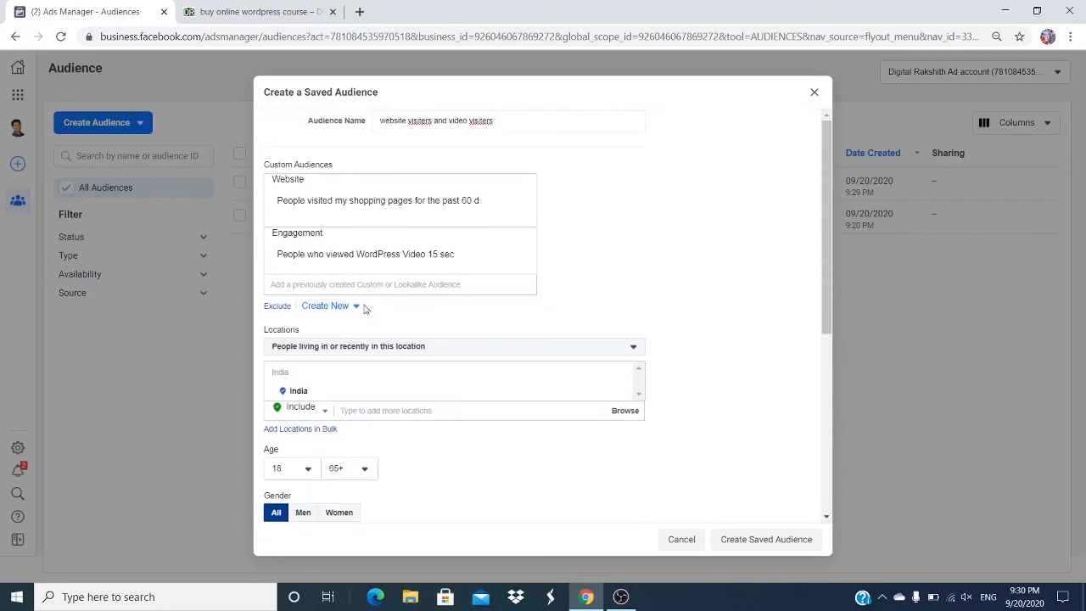
scroll(365, 309, down, 1)
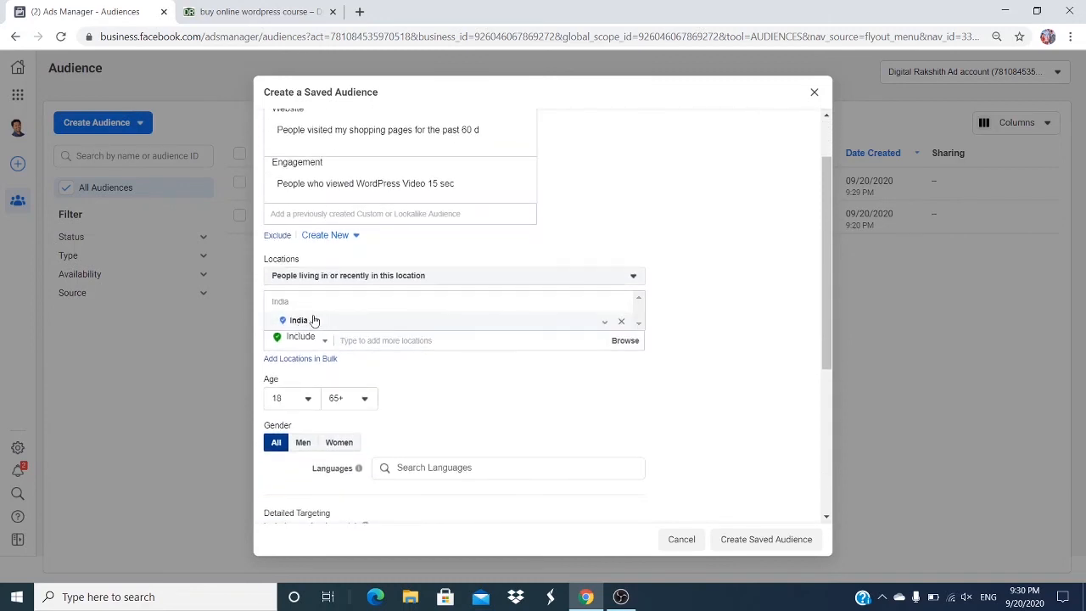
Step: Add Nepal as a country alongside India in the saved audience's included locations
click(370, 339)
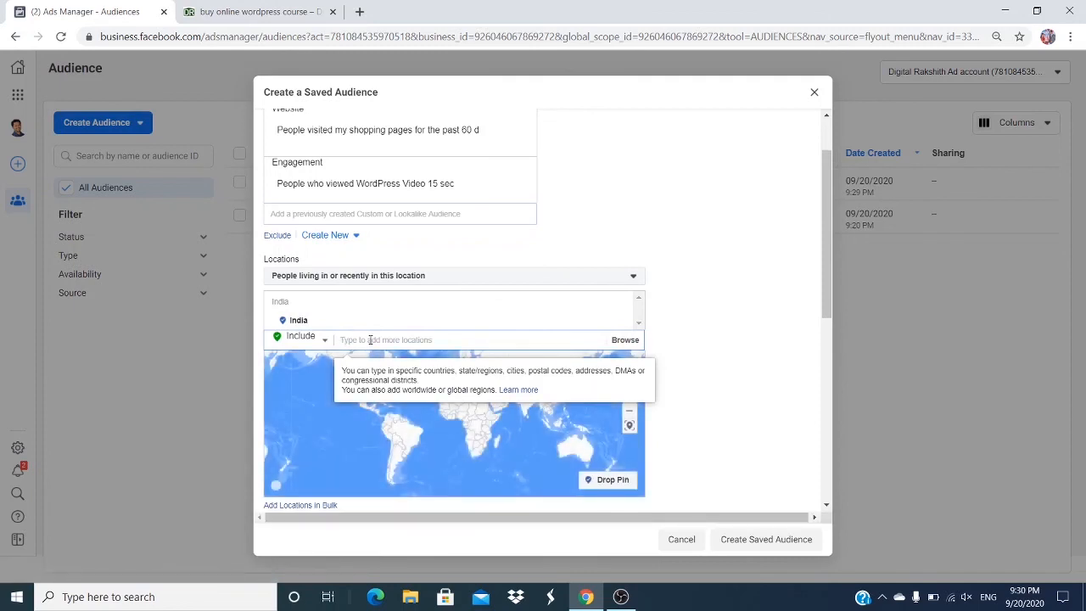
text(nepa)
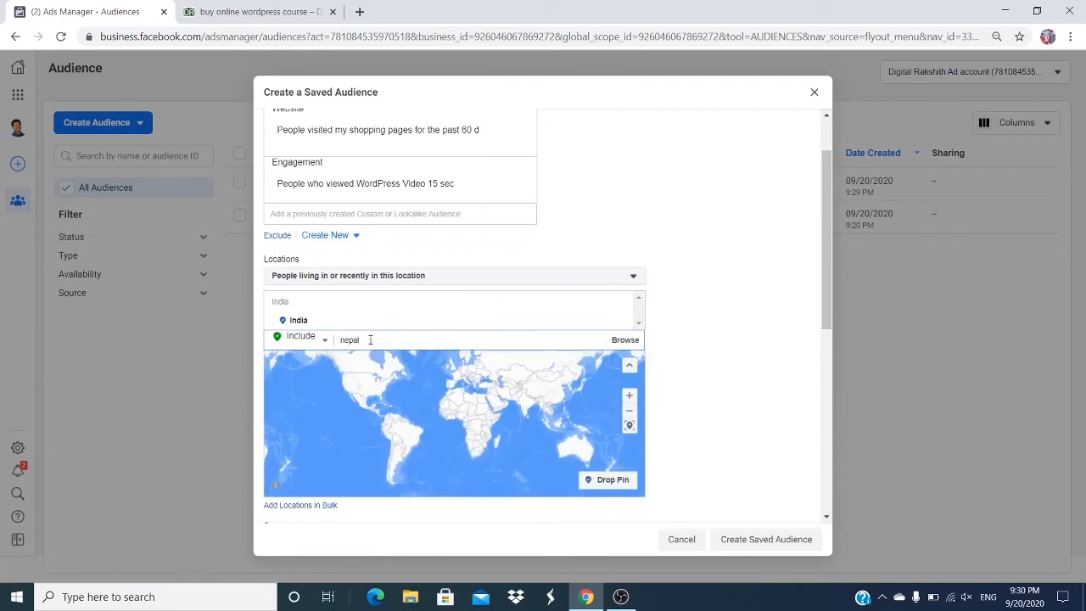
text(l)
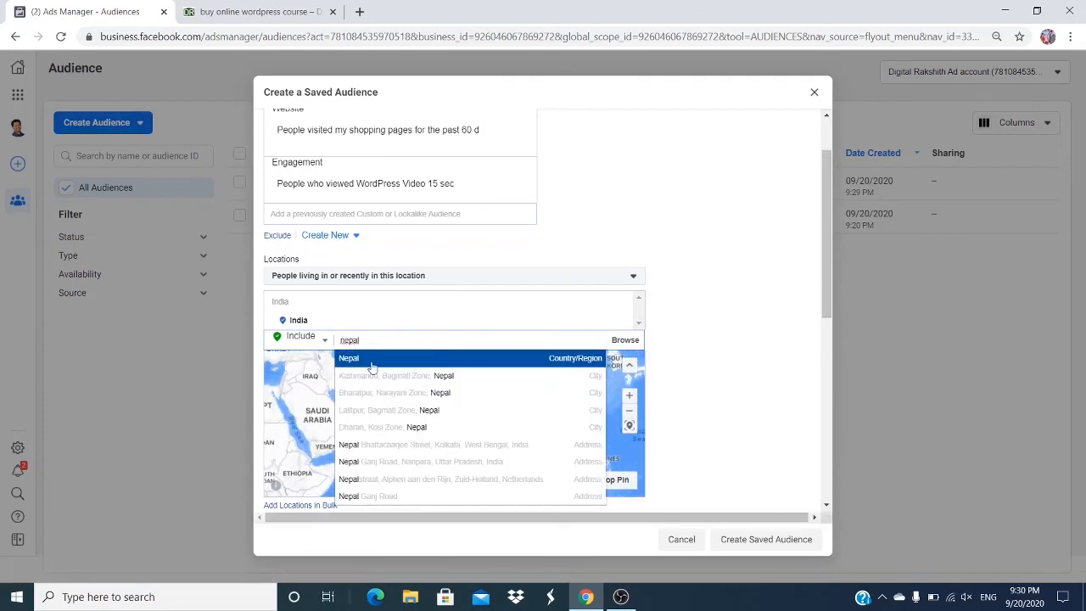
click(370, 359)
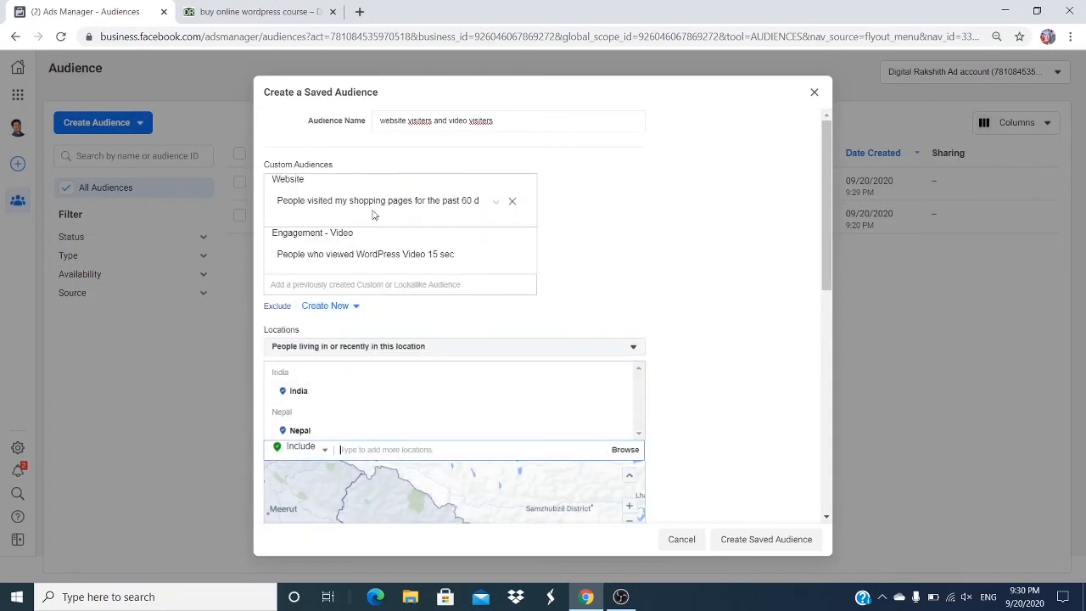
scroll(374, 252, down, 2)
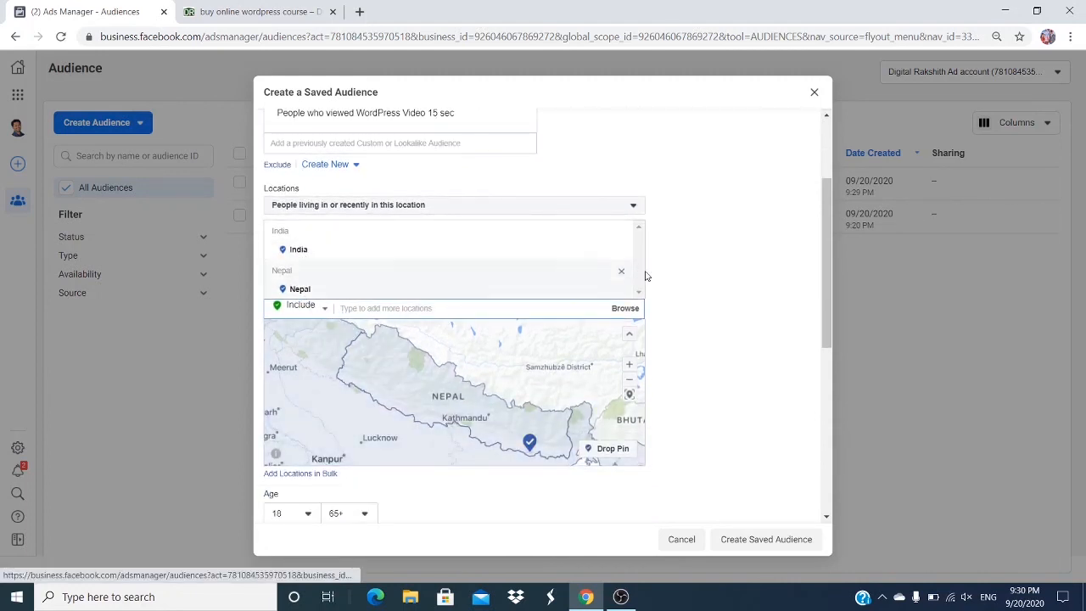
Step: Extend the saved audience's name to "website visiters and video visiters in india and nepal"
scroll(713, 296, up, 2)
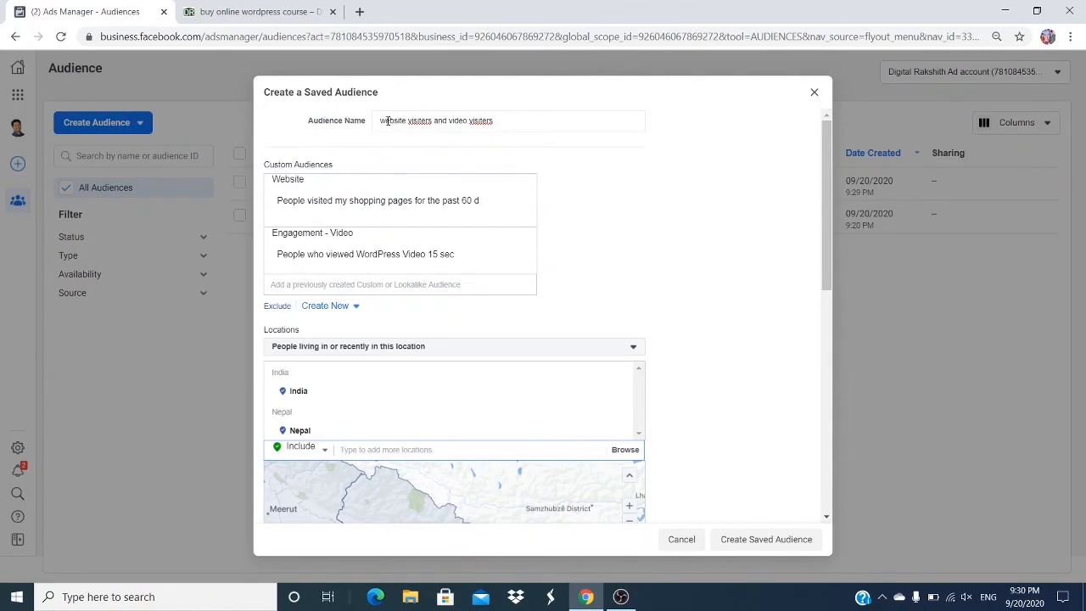
click(506, 122)
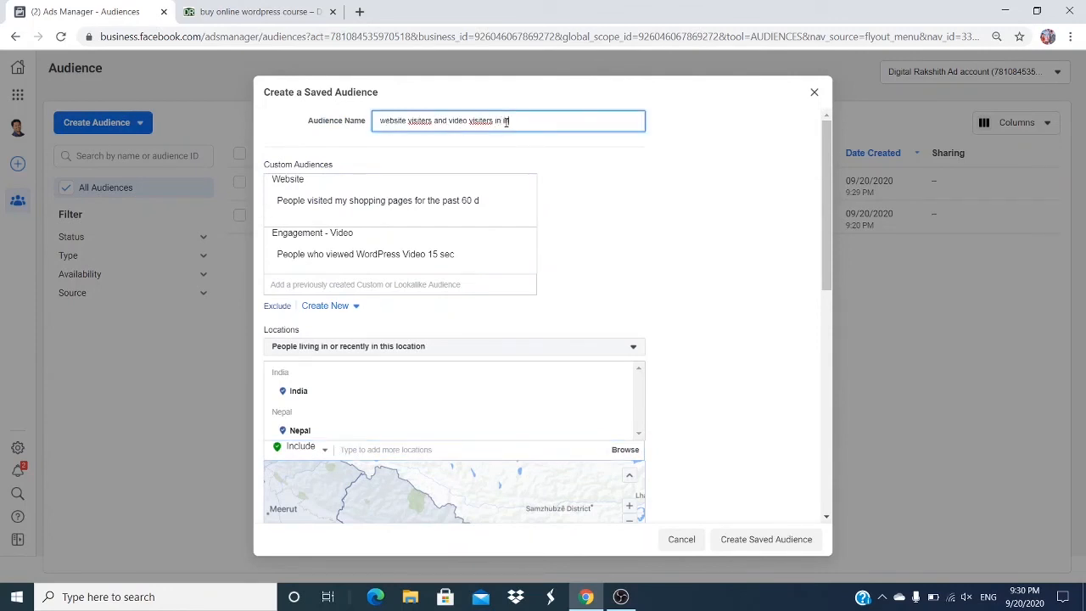
text(ndia and nepal)
Step: Review the saved audience's targeting settings, create it, and view its details in the audience list
scroll(700, 264, down, 3)
scroll(699, 264, down, 3)
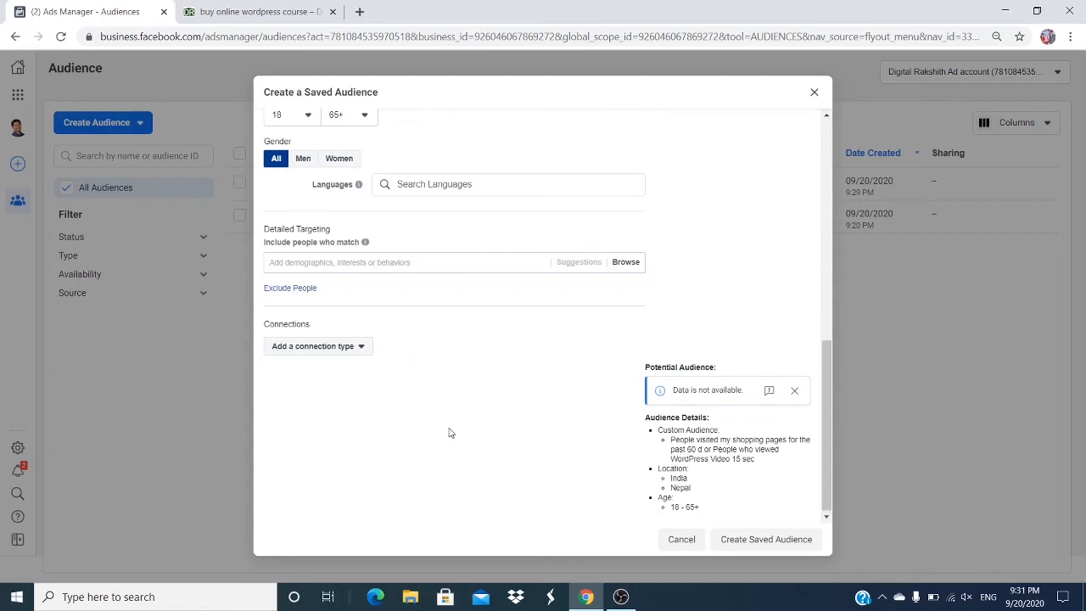
scroll(450, 416, up, 5)
scroll(643, 247, up, 3)
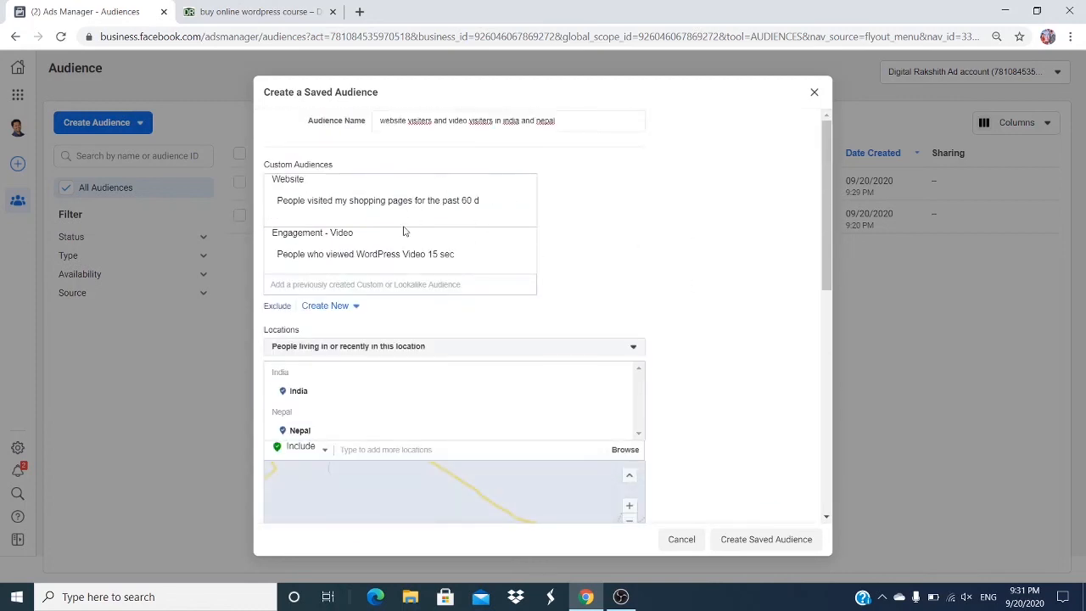
scroll(708, 322, down, 10)
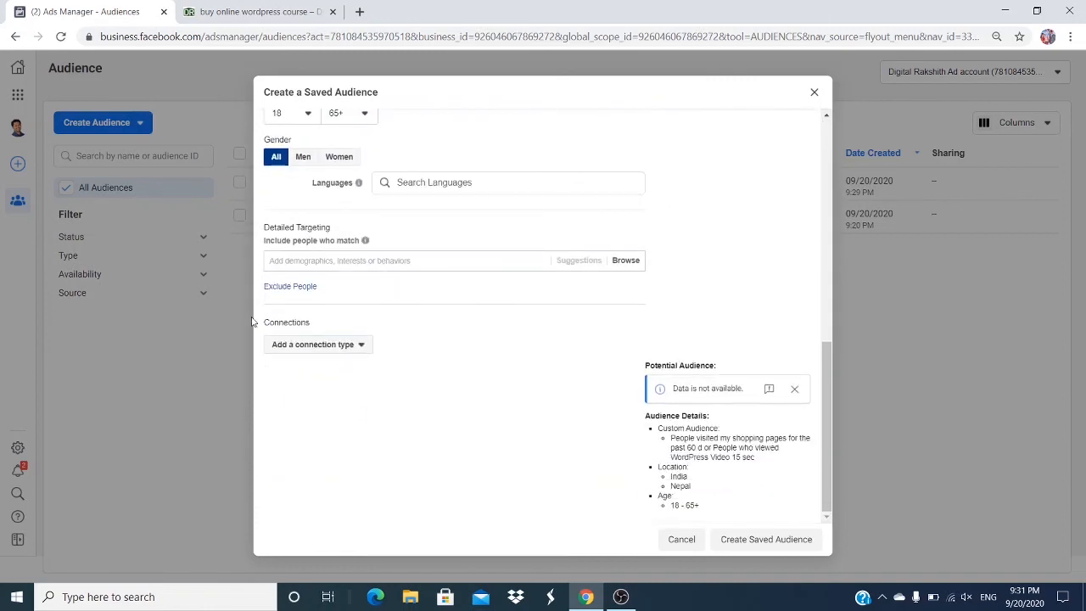
click(321, 257)
click(762, 541)
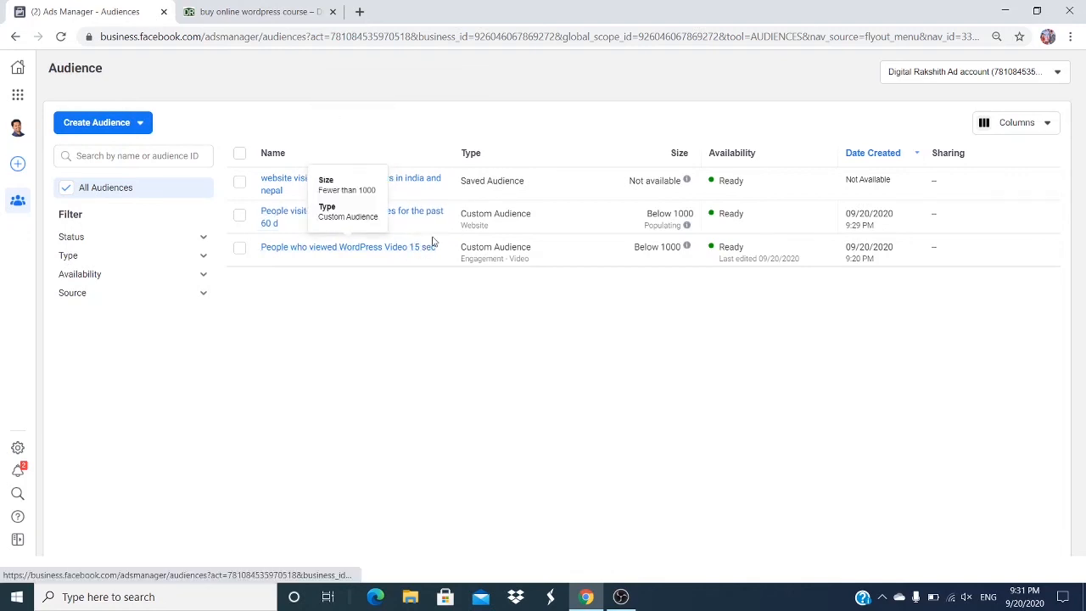
mouse_move(405, 184)
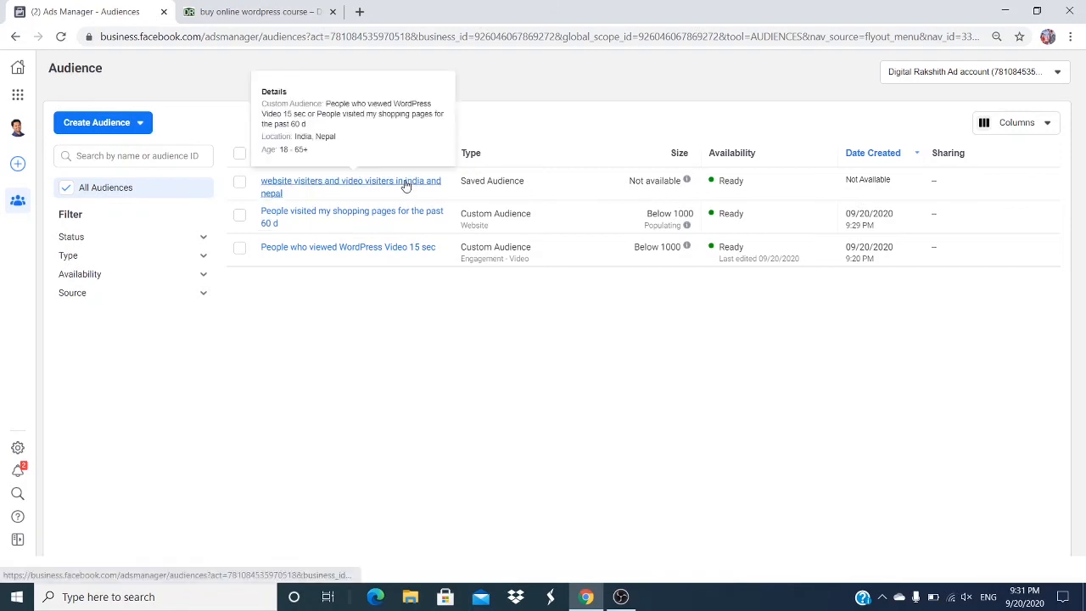